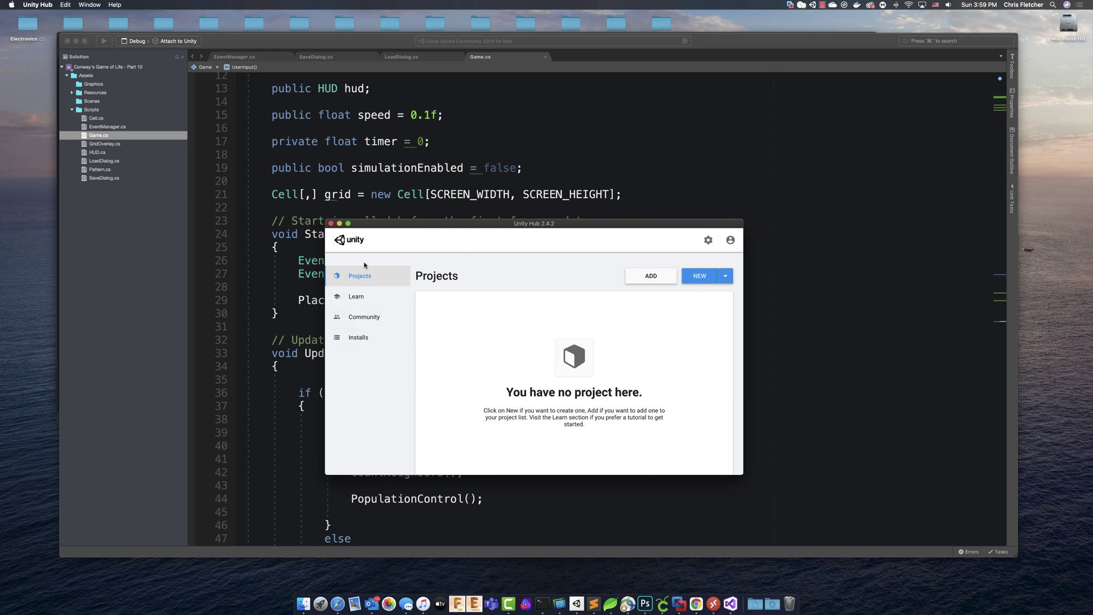
# - Bring up the 2019.4.16f1 install's options: add modules, reveal in Finder, or uninstall
pyautogui.click(360, 343)
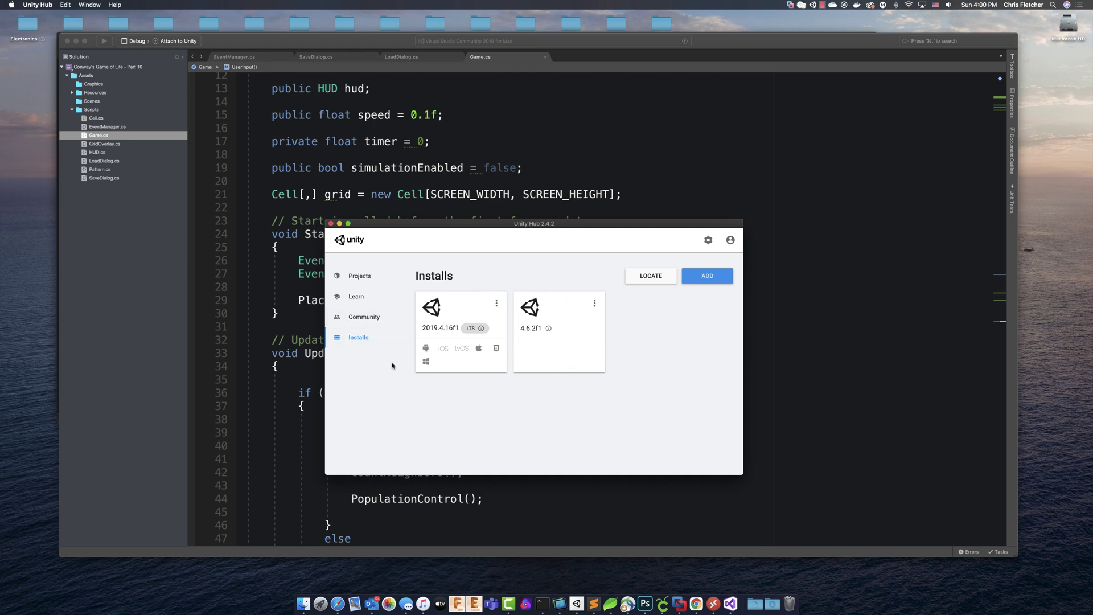
pyautogui.moveTo(480, 328)
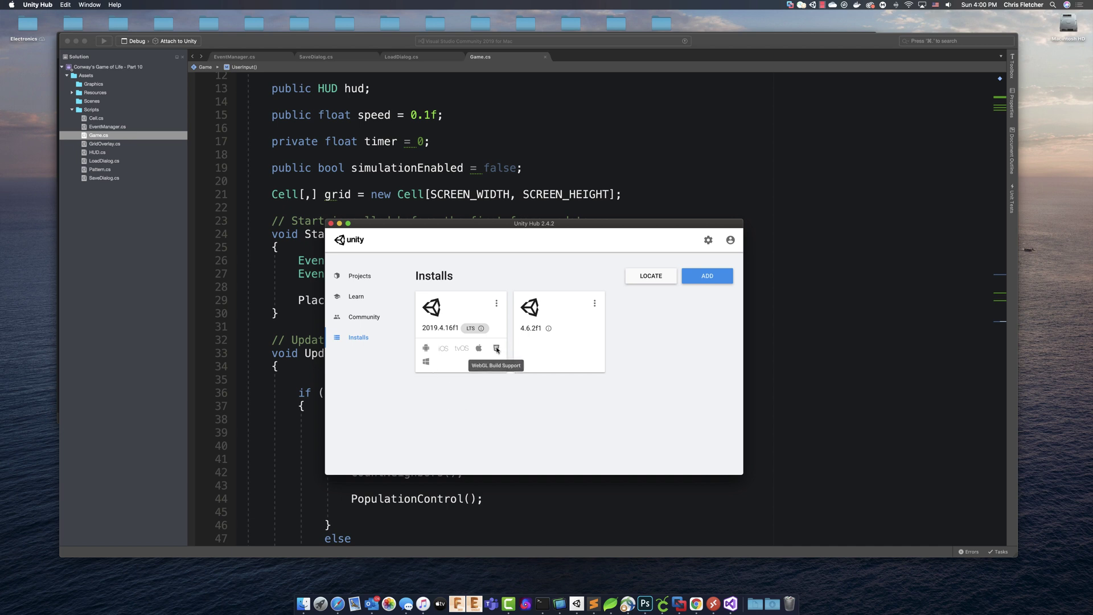
pyautogui.click(496, 302)
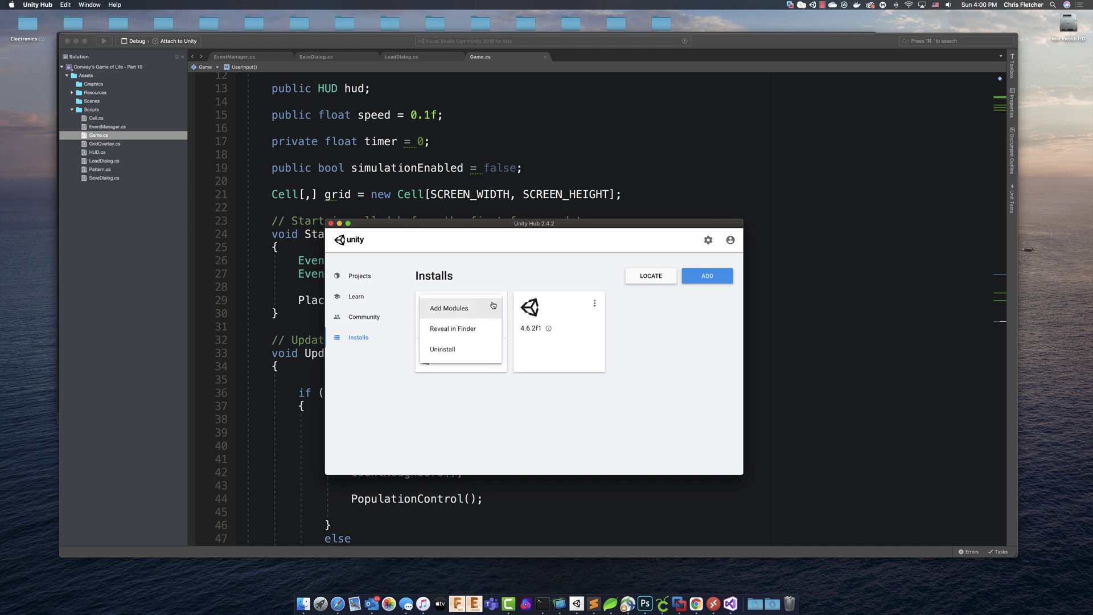
pyautogui.click(452, 311)
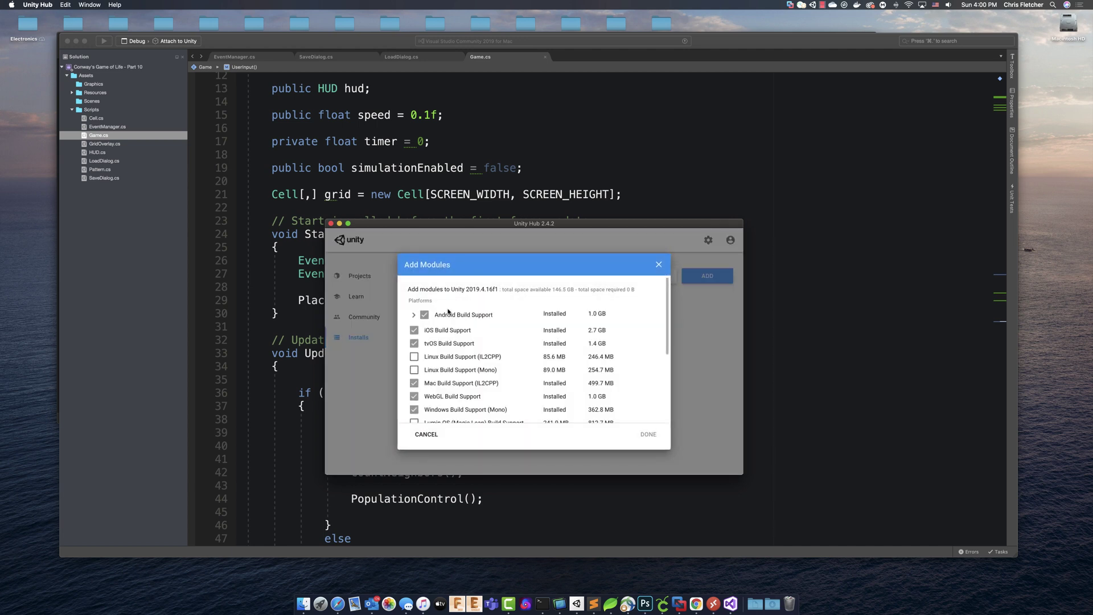
pyautogui.scroll(-3, 450, 339)
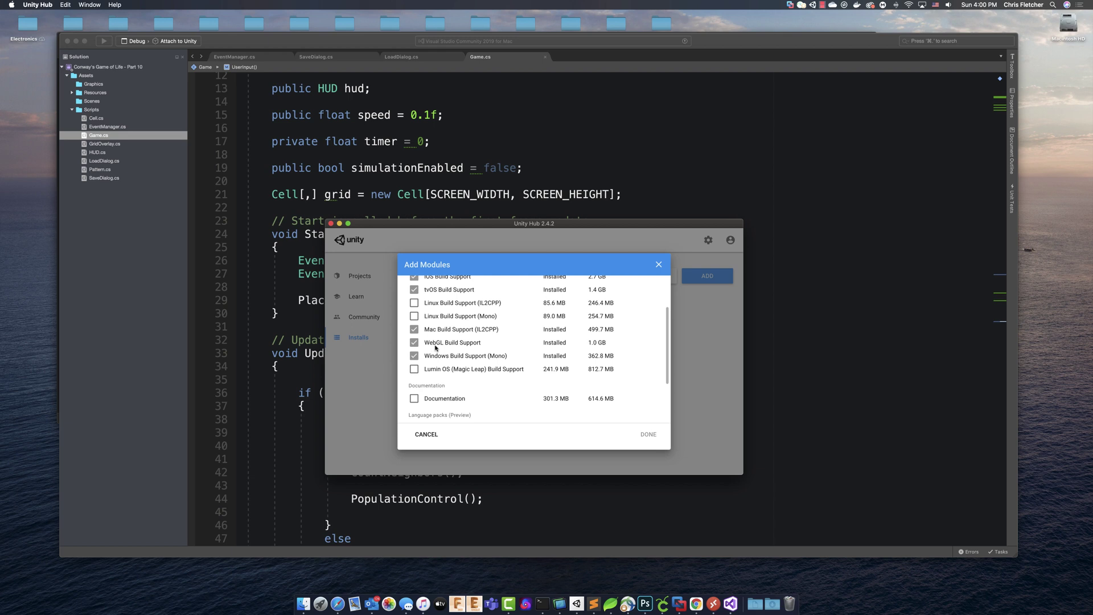
pyautogui.scroll(5, 473, 344)
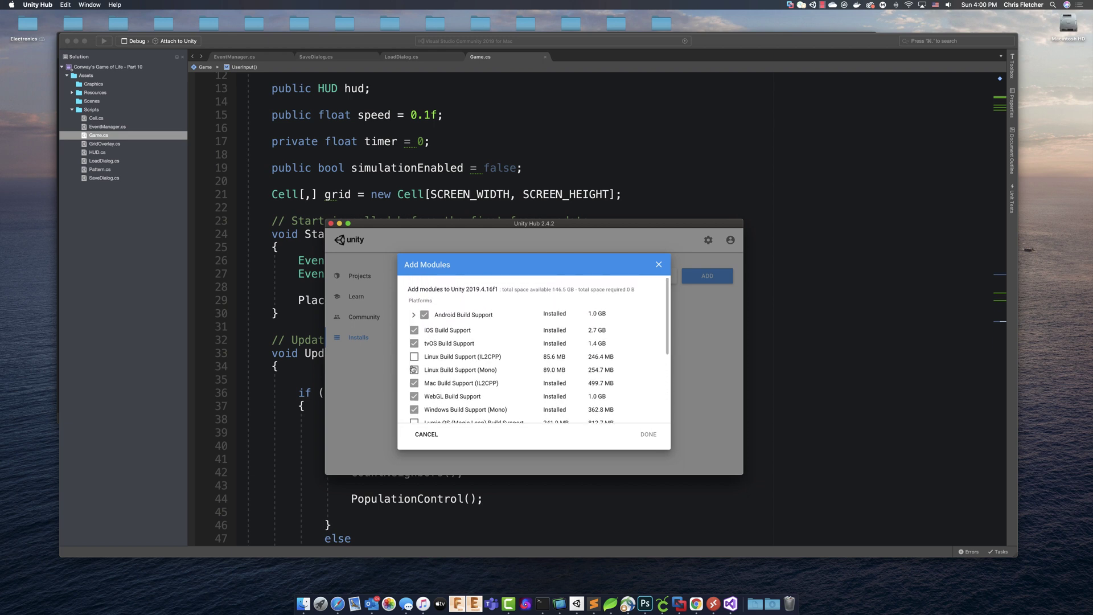
pyautogui.scroll(-3, 420, 373)
pyautogui.scroll(-3, 420, 373)
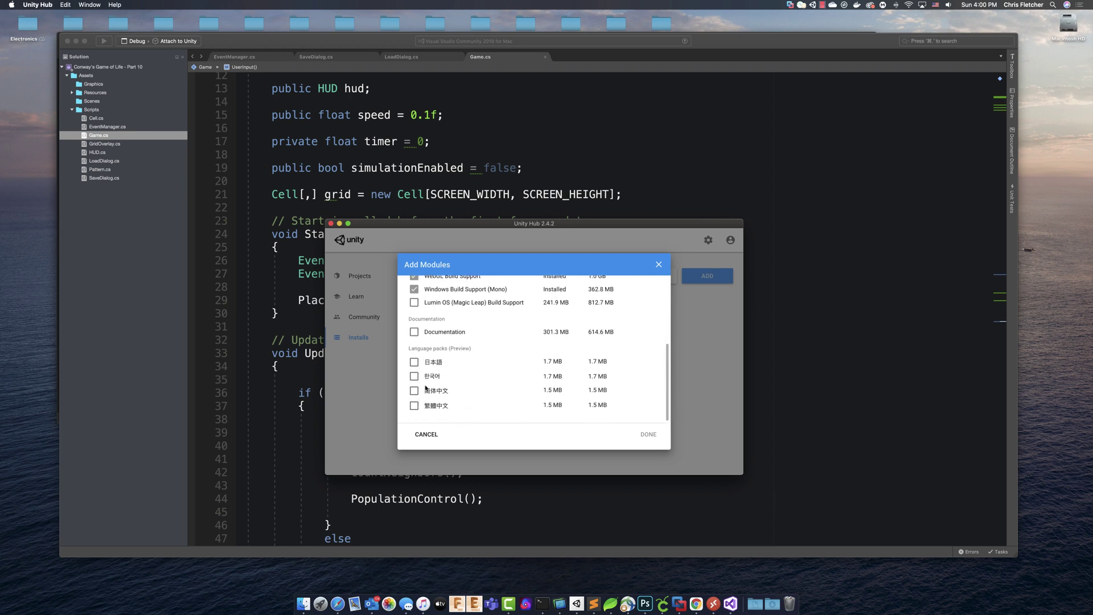
pyautogui.scroll(6, 425, 388)
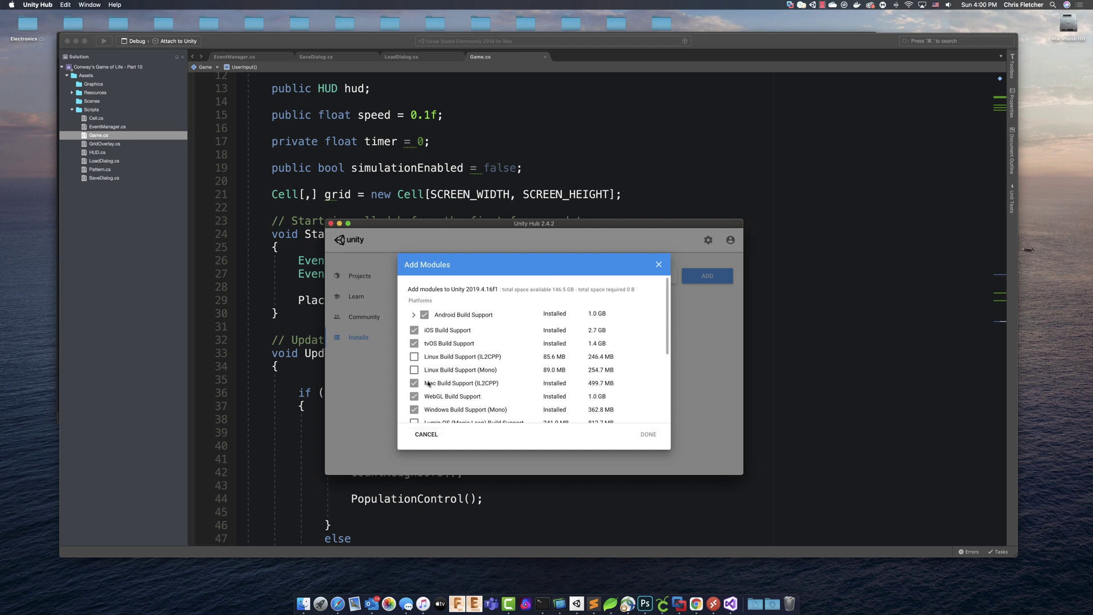
pyautogui.click(659, 271)
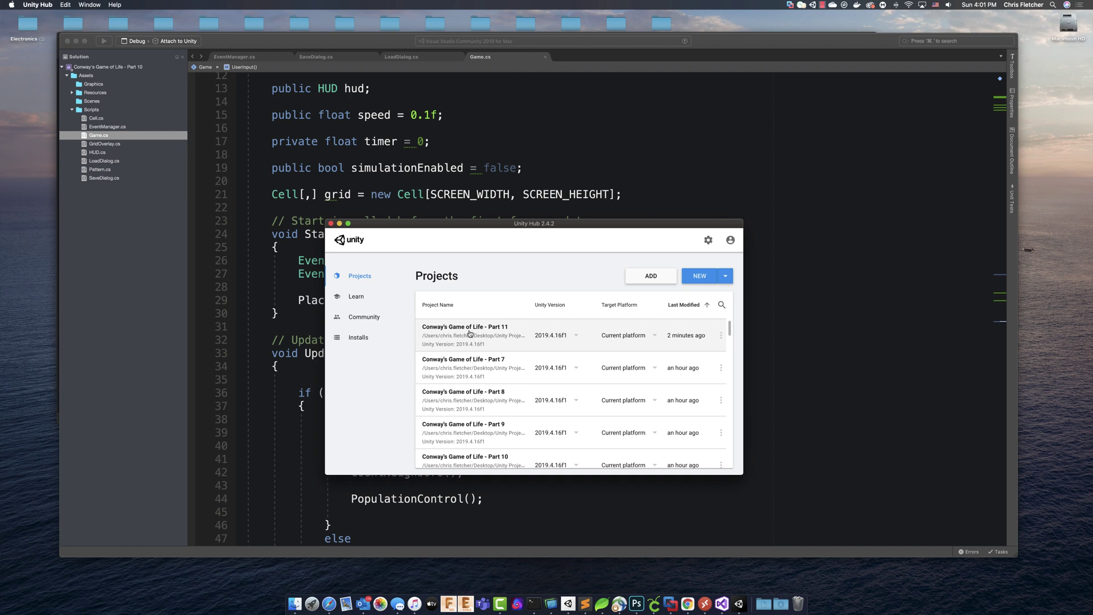
# - Launch the Conway's Game of Life - Part 11 project in Unity 2019.4.16f1
pyautogui.click(469, 333)
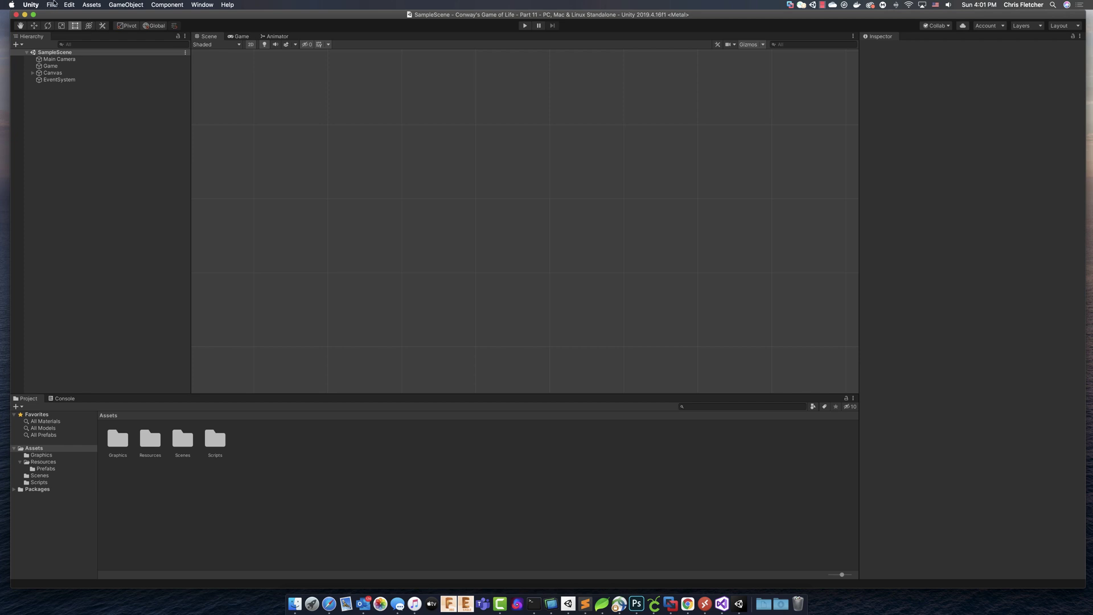
# - Switch the project's build platform to WebGL in File > Build Settings
pyautogui.click(51, 5)
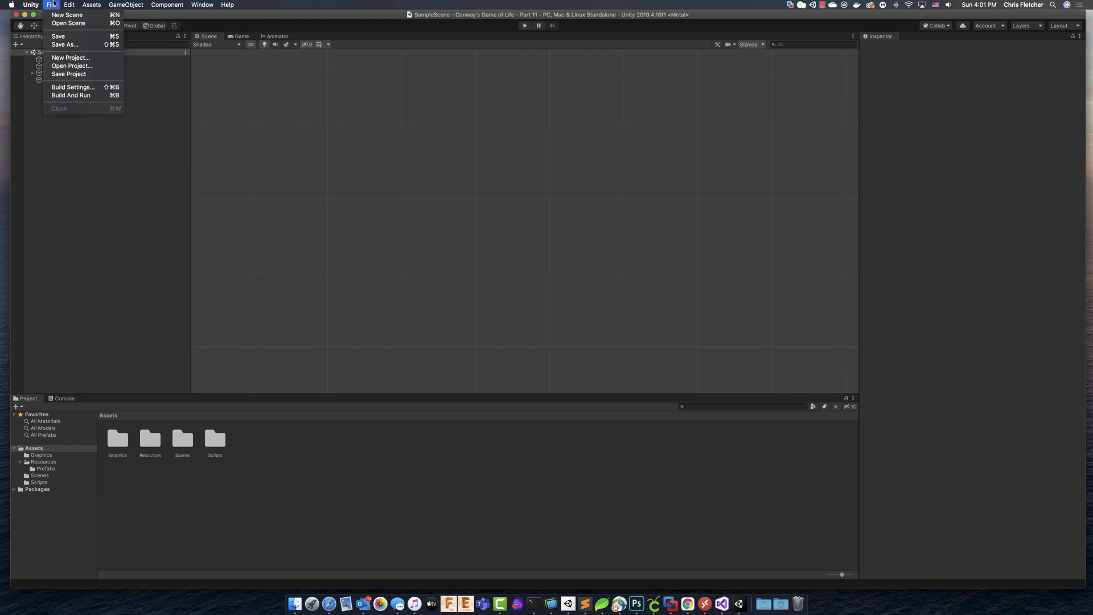
pyautogui.click(69, 88)
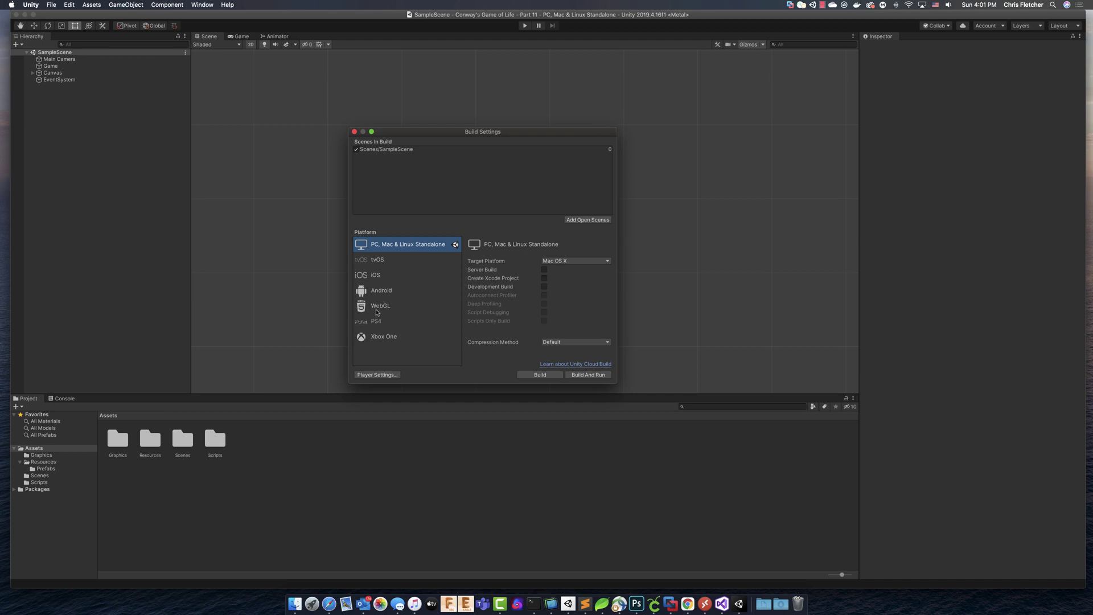
pyautogui.click(393, 306)
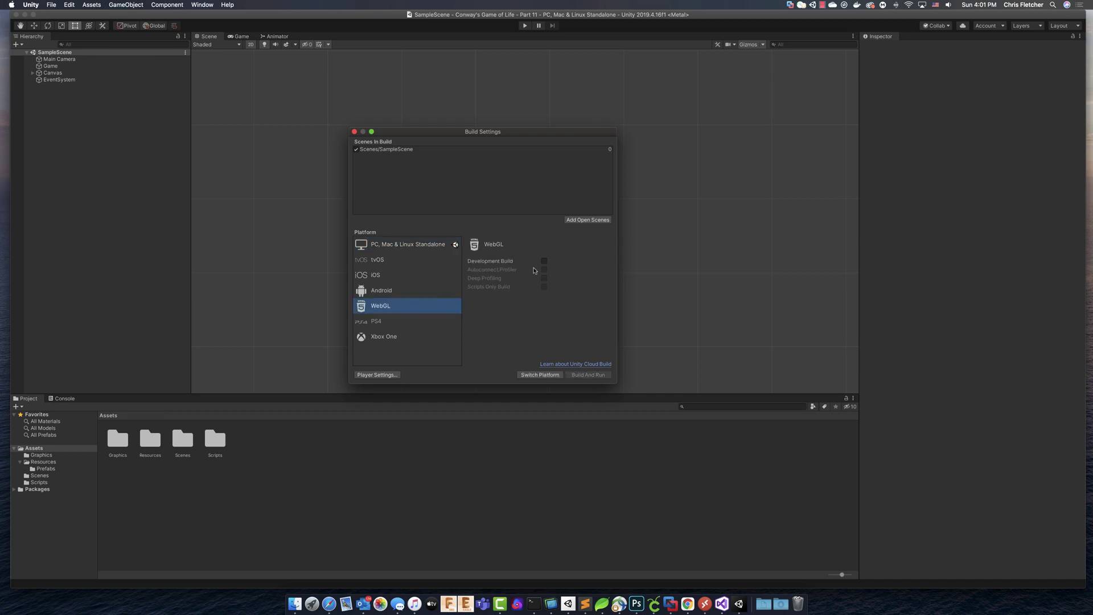
pyautogui.click(537, 376)
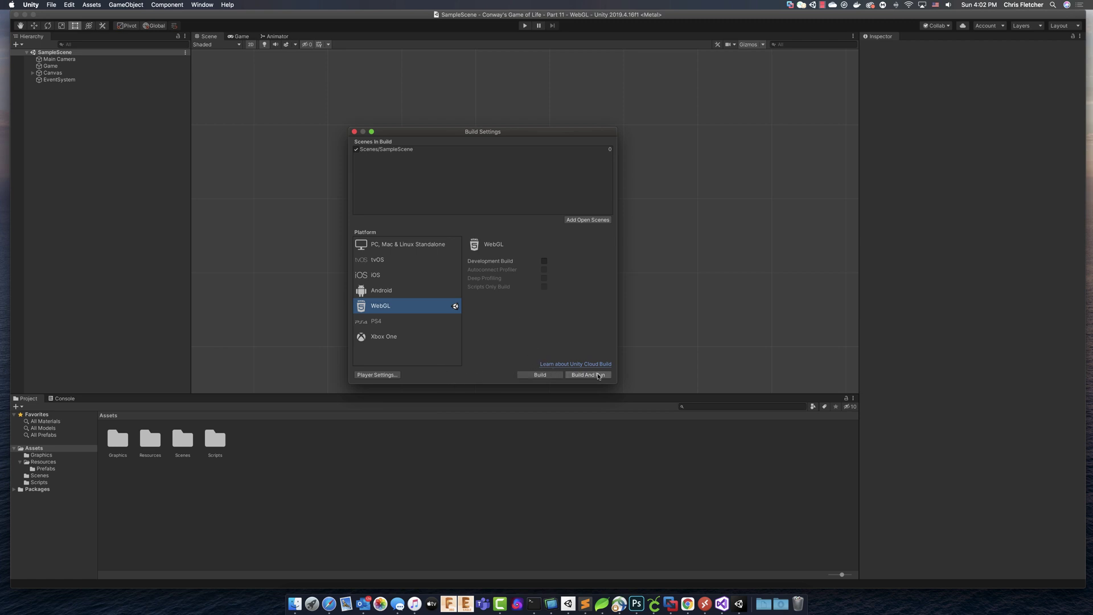
# - Open the WebGL Player settings and enlarge the Project Settings window beside the hierarchy
pyautogui.click(377, 375)
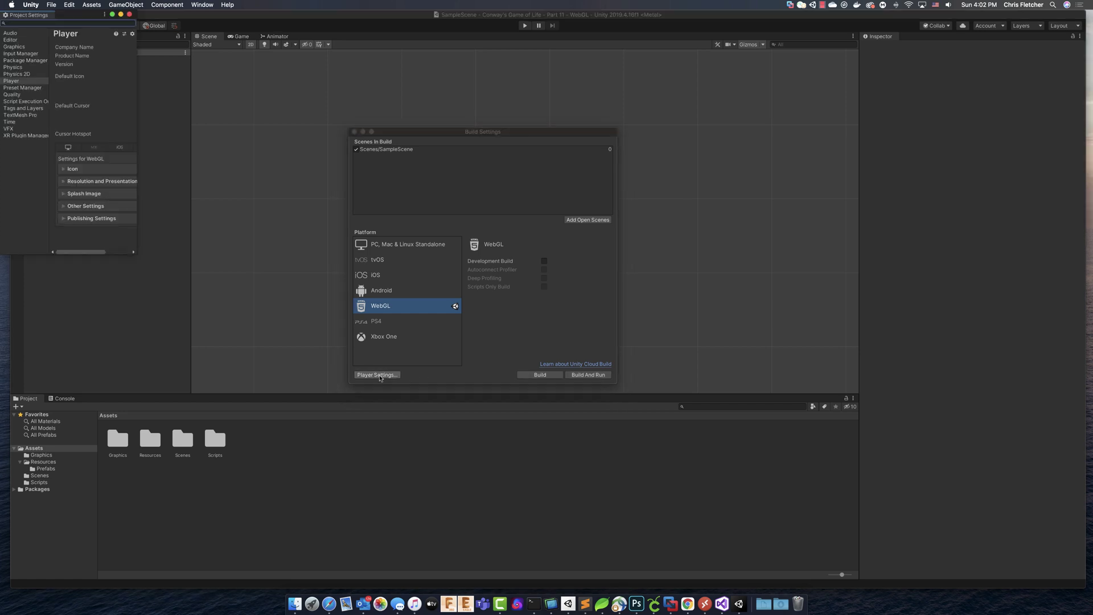
pyautogui.moveTo(75, 17); pyautogui.dragTo(906, 54)
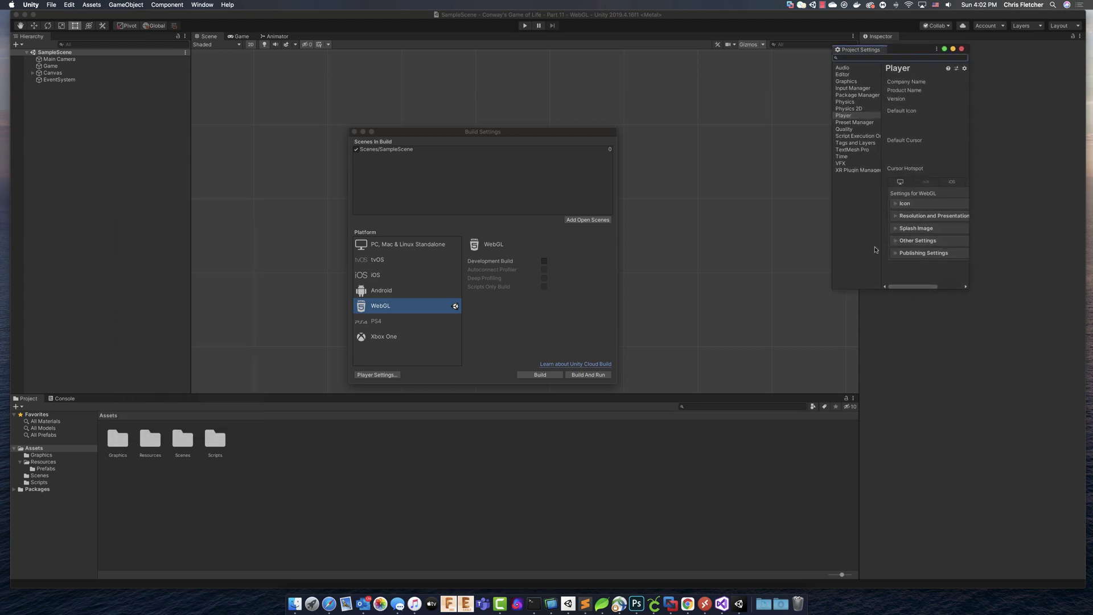
pyautogui.moveTo(966, 295); pyautogui.dragTo(1075, 568)
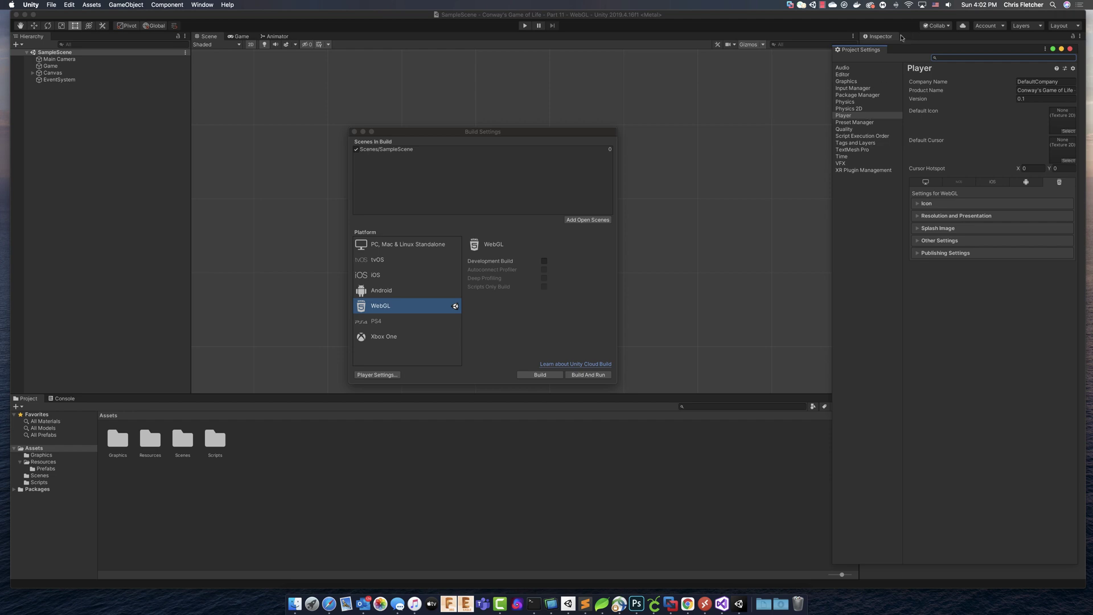
pyautogui.moveTo(915, 49); pyautogui.dragTo(755, 49)
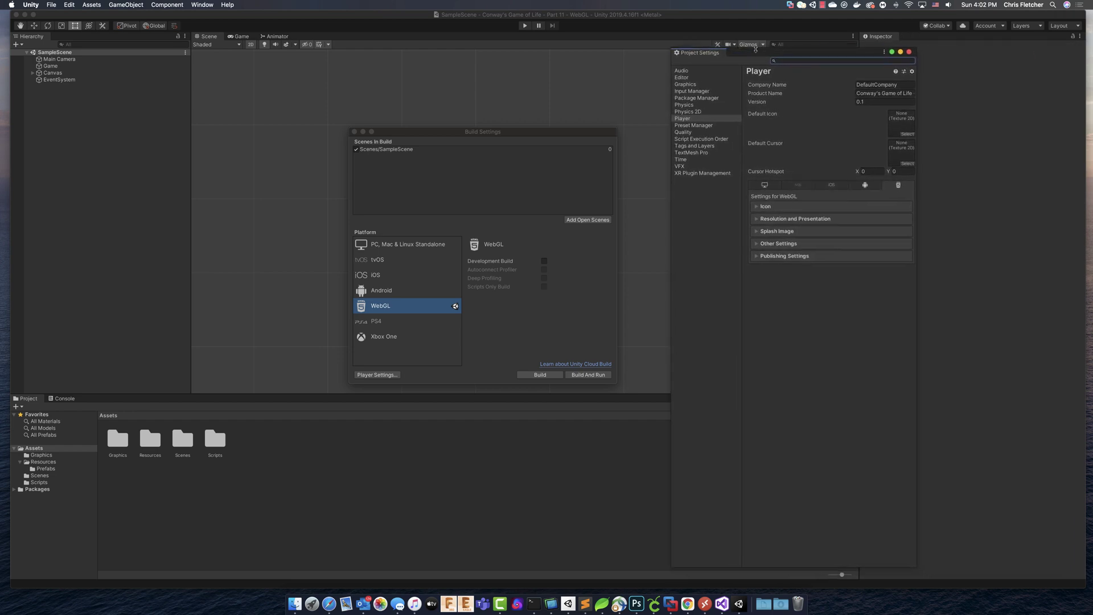
# - Set the WebGL default canvas size to 1024 × 768 under Resolution and Presentation
pyautogui.click(757, 207)
pyautogui.click(756, 228)
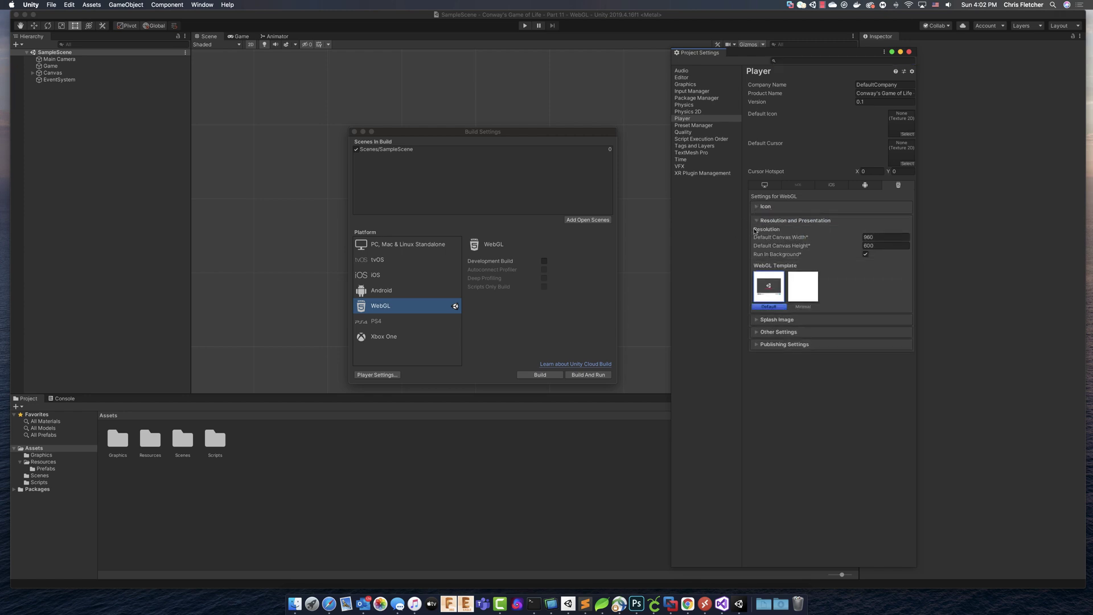
pyautogui.click(869, 235)
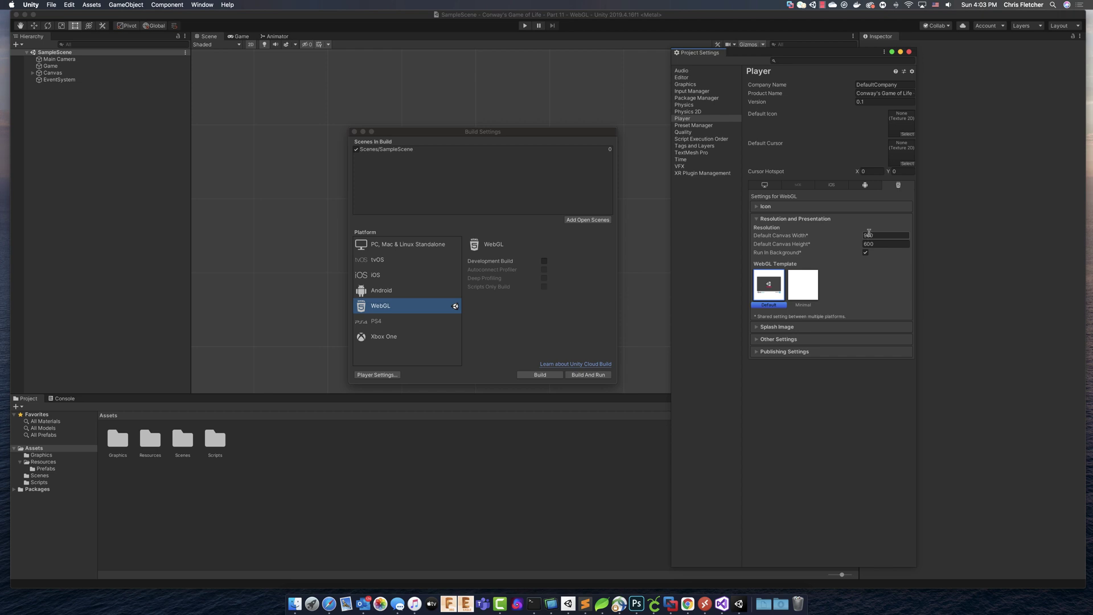
pyautogui.click(869, 234)
pyautogui.write('1024')
pyautogui.press('Delete')
pyautogui.press('Delete')
pyautogui.press('Tab')
pyautogui.write('768')
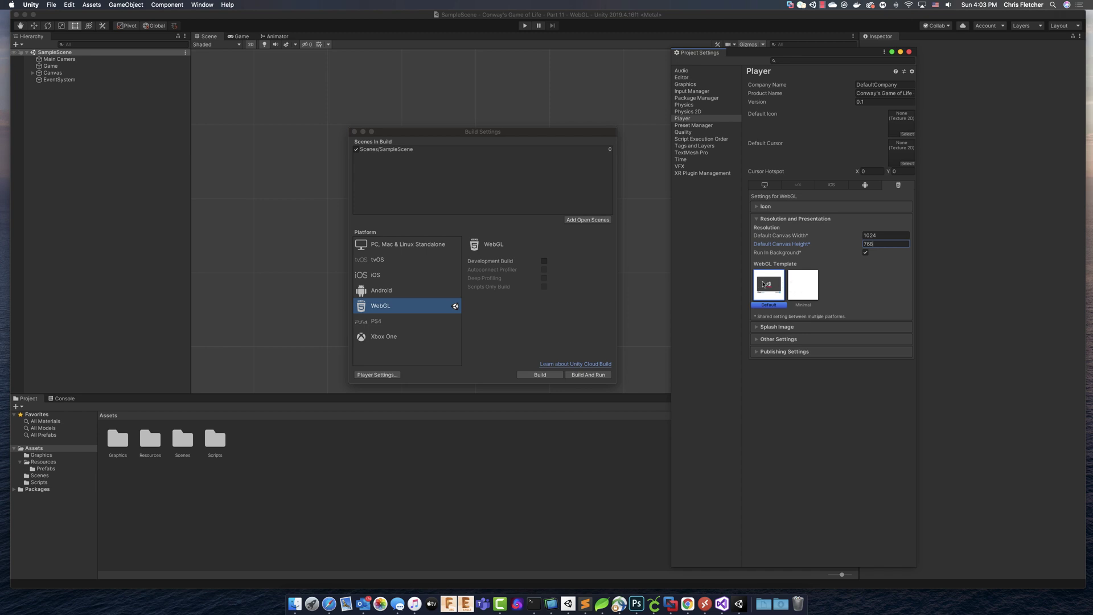
# - Expand Splash Image, Other Settings and Publishing Settings to review the WebGL options
pyautogui.click(761, 327)
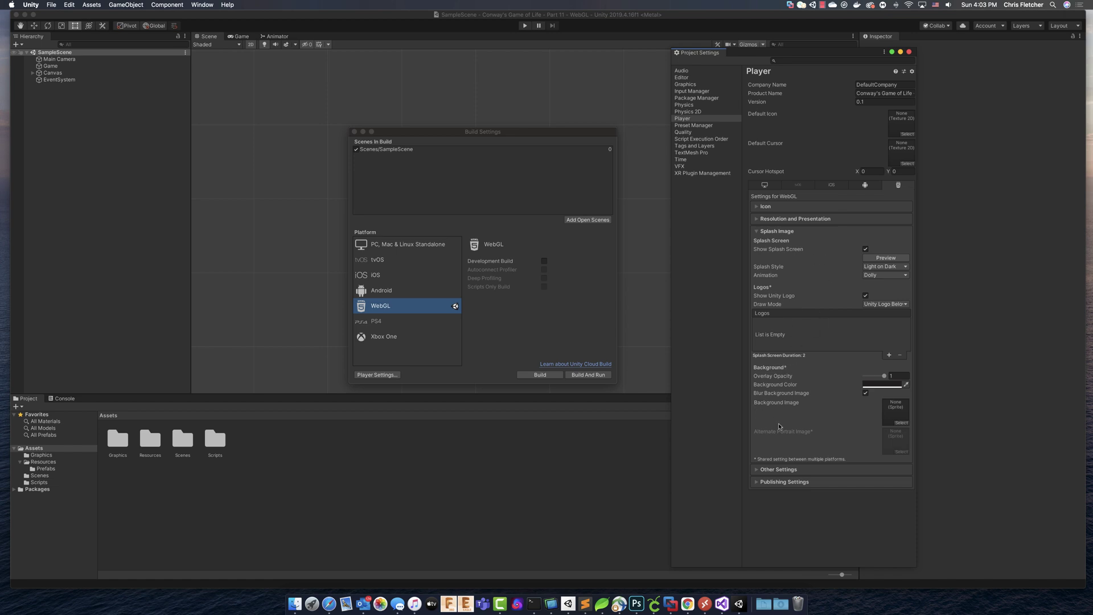
pyautogui.click(755, 469)
pyautogui.scroll(-1, 761, 432)
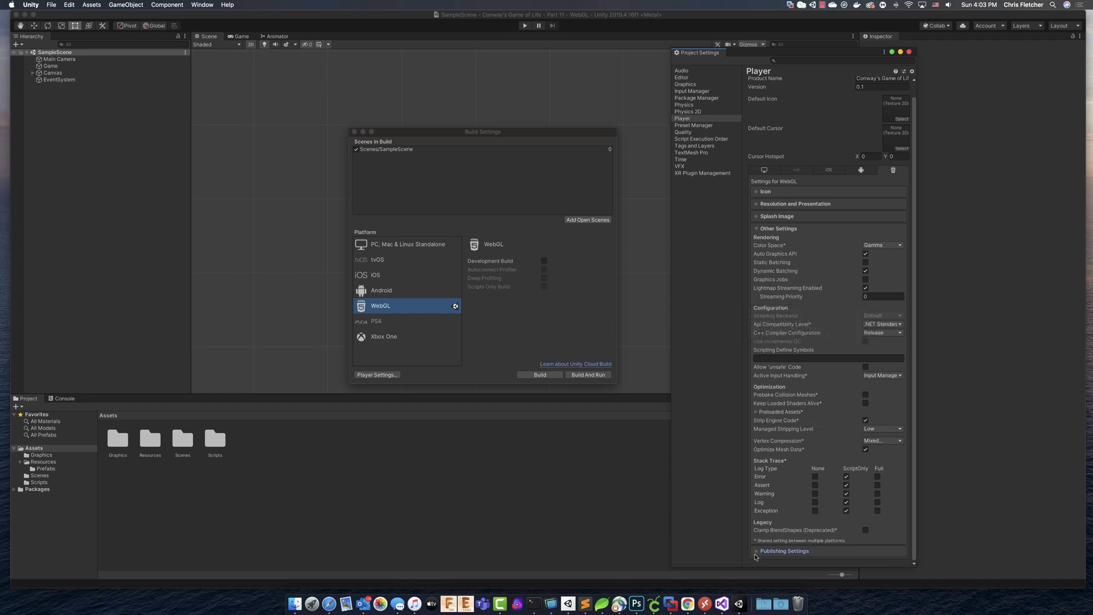
pyautogui.click(785, 551)
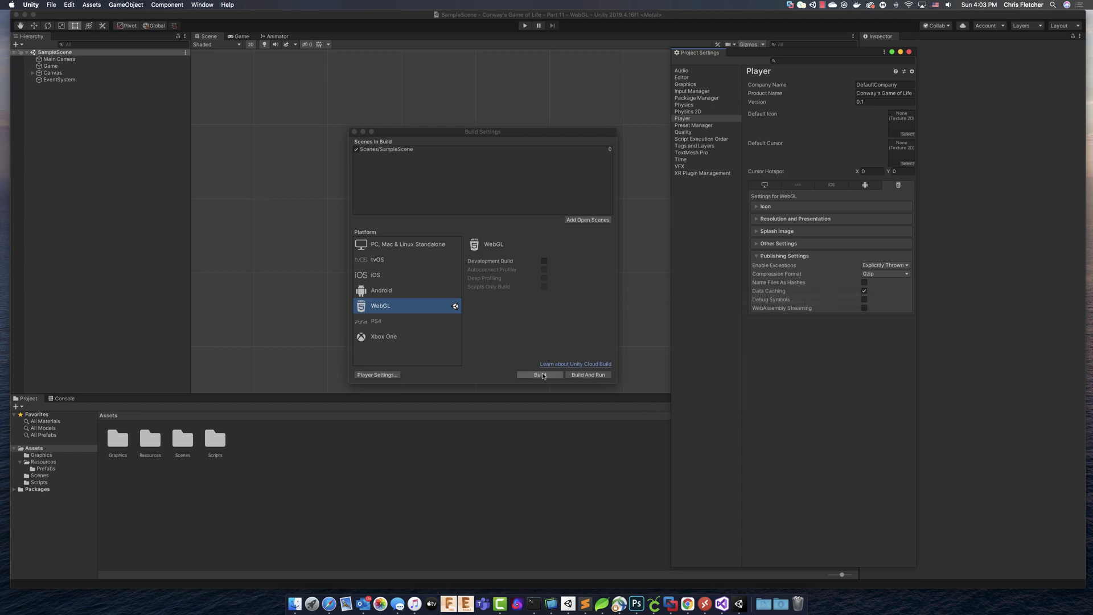
# - Start Build And Run and expand its save dialog on the Part 11 folder
pyautogui.click(595, 377)
pyautogui.click(595, 375)
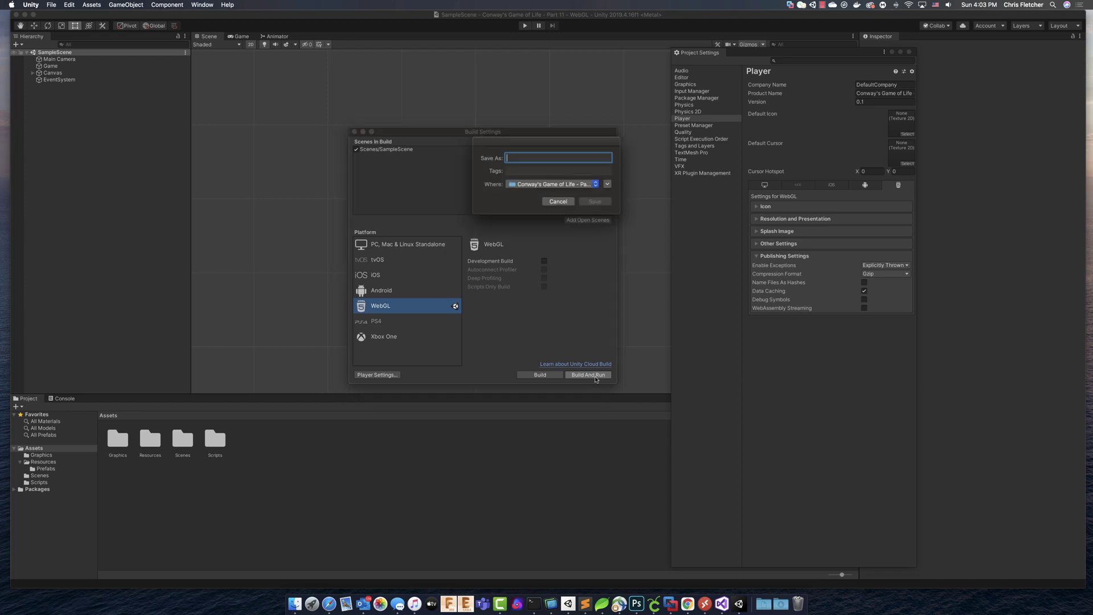
pyautogui.click(595, 184)
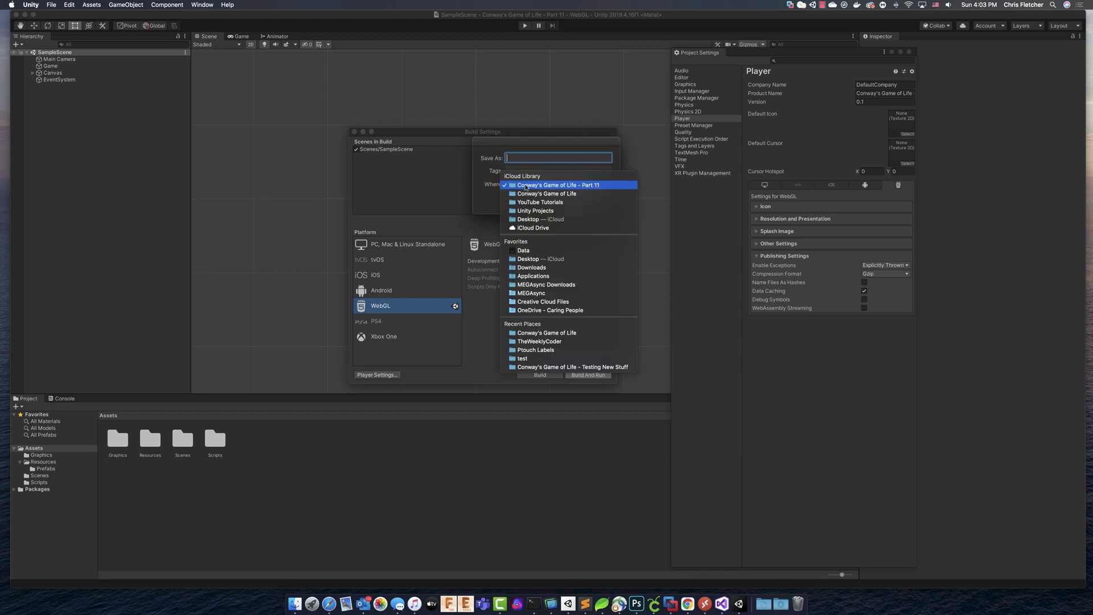
pyautogui.click(525, 186)
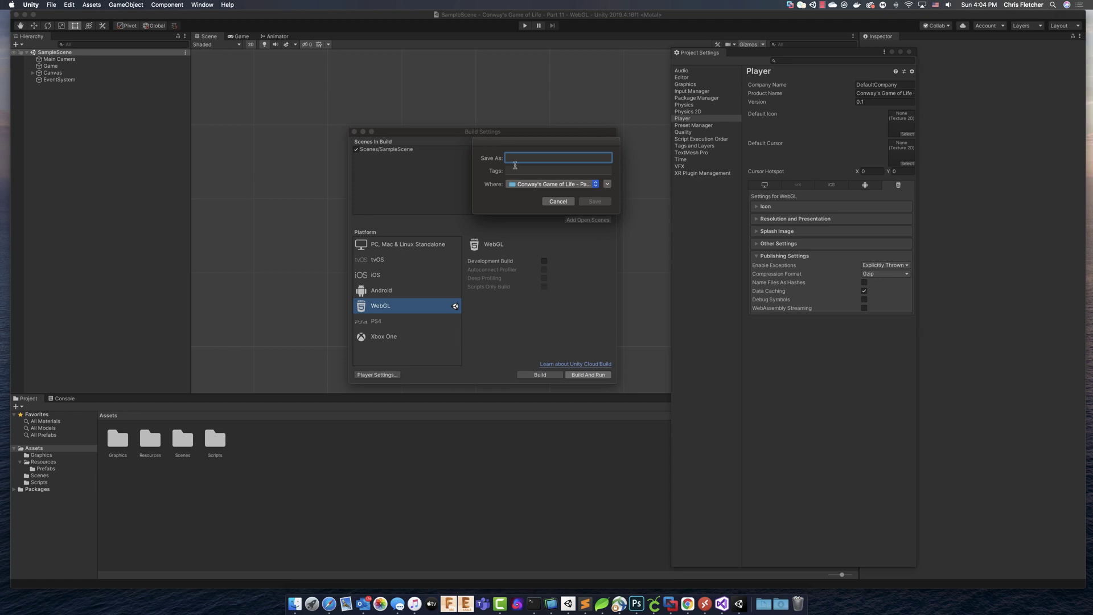
pyautogui.click(607, 185)
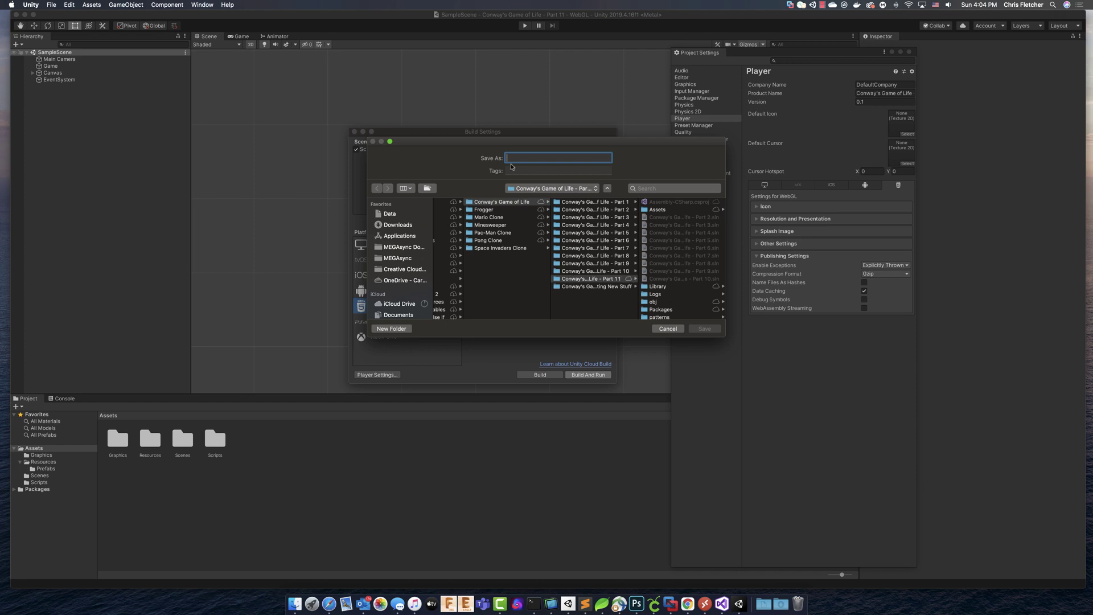
# - Create an html folder inside Part 11 and name the build Conway
pyautogui.click(391, 328)
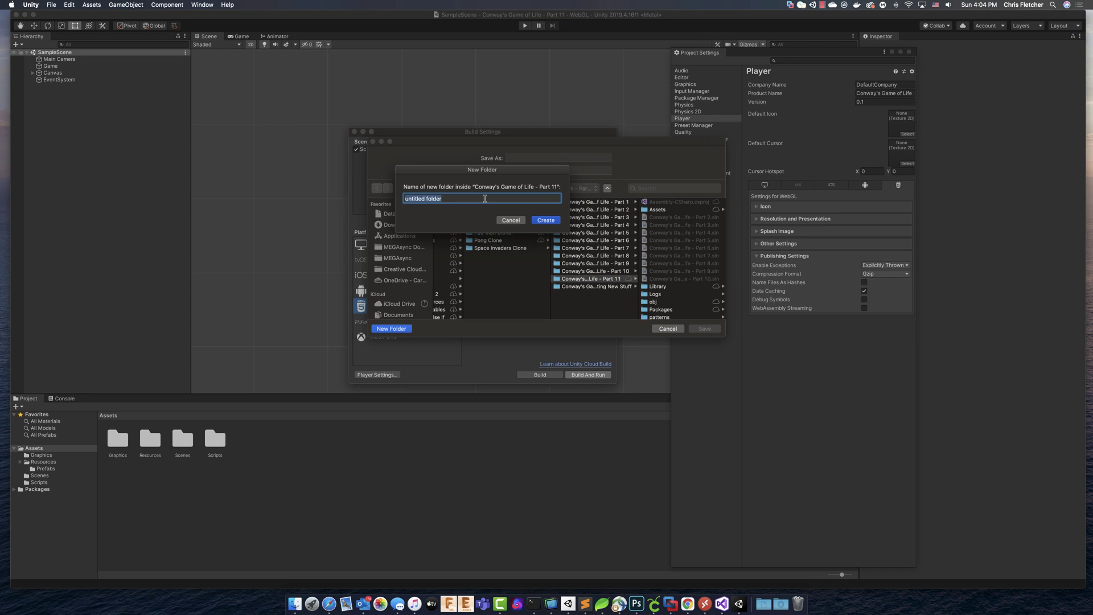
pyautogui.write('html')
pyautogui.press('Return')
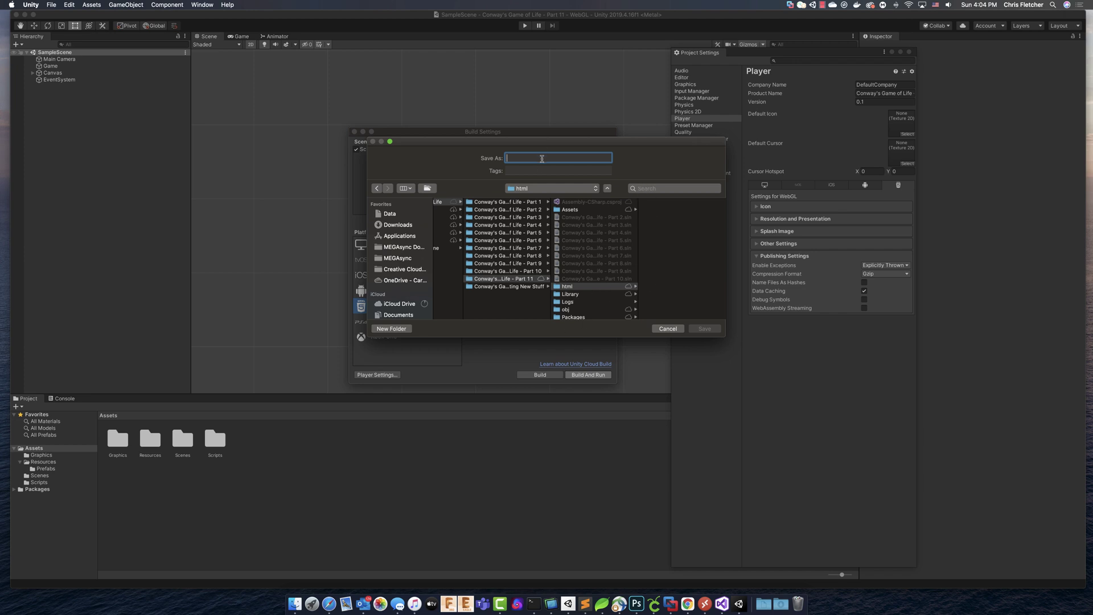
pyautogui.write('Conway')
# - Choose the Part 11 folder as location, name the build html, and save
pyautogui.click(582, 287)
pyautogui.rightClick(582, 288)
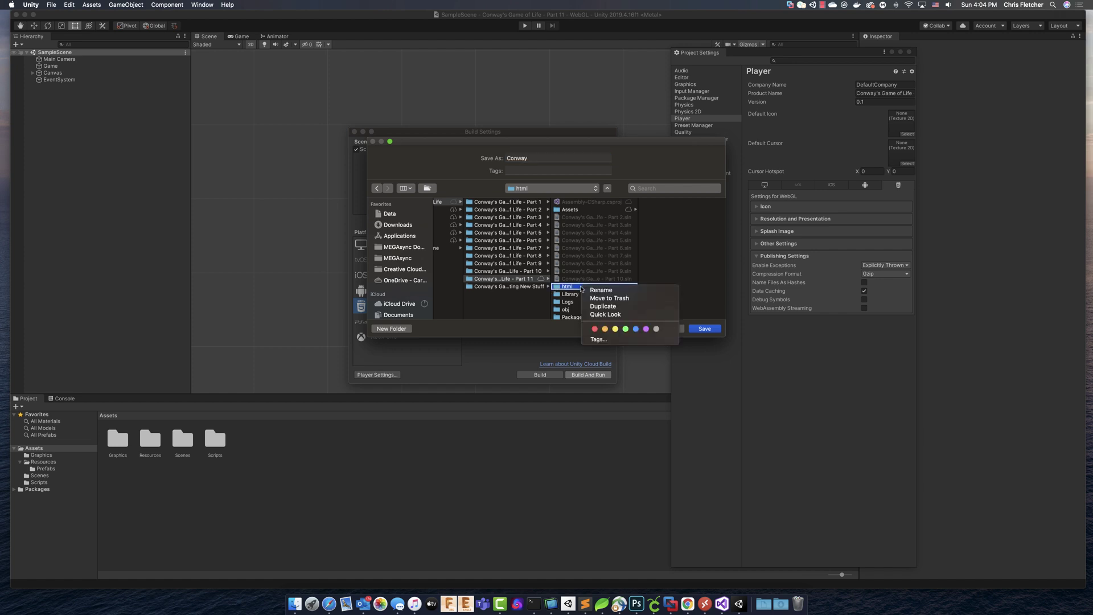
pyautogui.press('Escape')
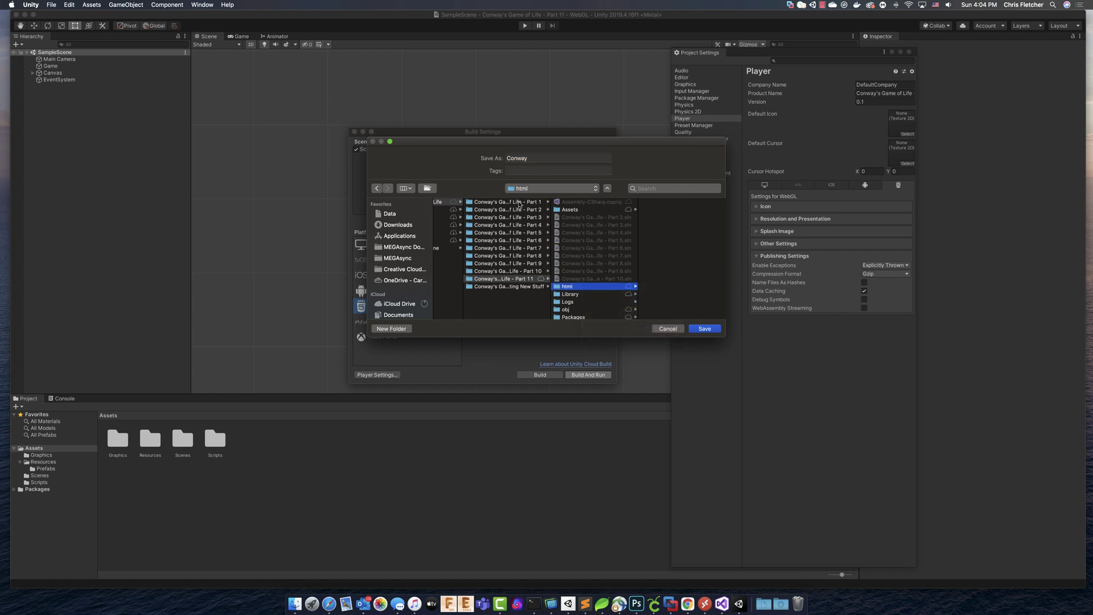
pyautogui.click(484, 279)
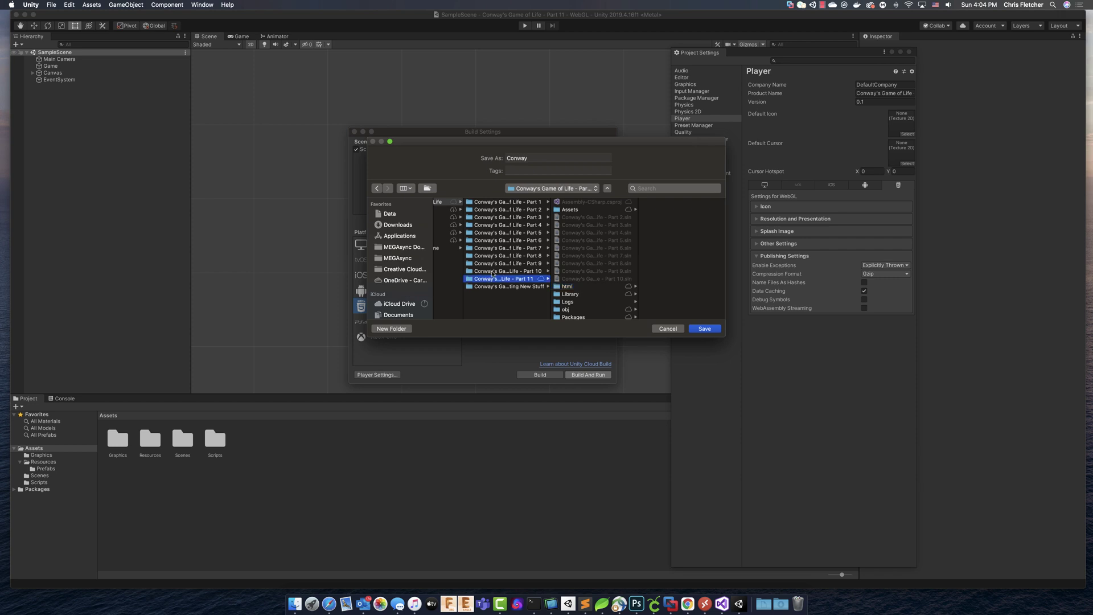
pyautogui.click(570, 293)
pyautogui.click(567, 286)
pyautogui.rightClick(569, 287)
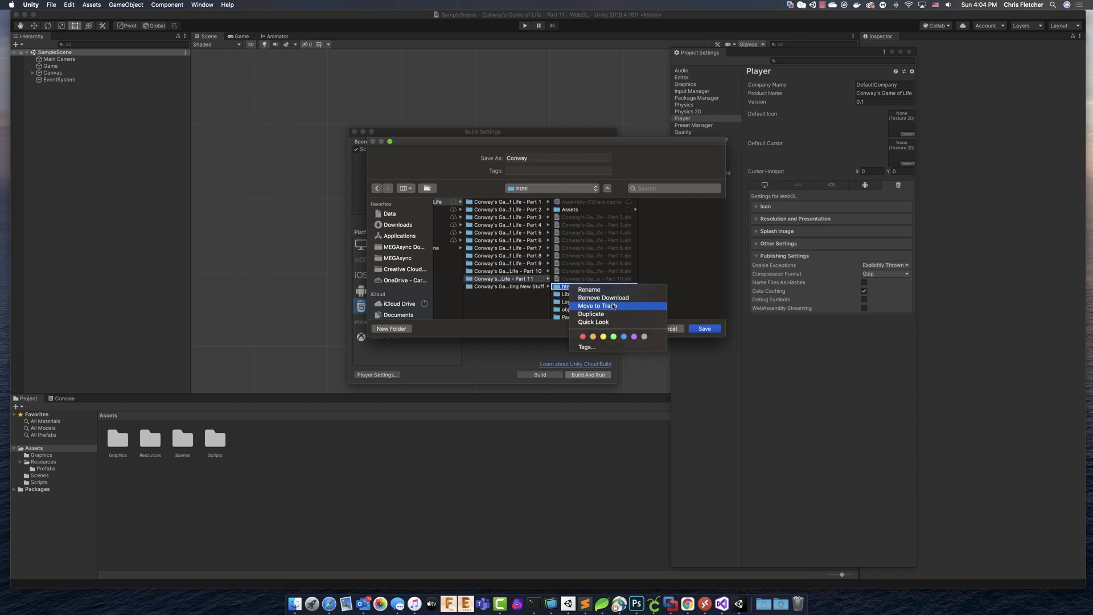
pyautogui.press('Escape')
pyautogui.click(501, 279)
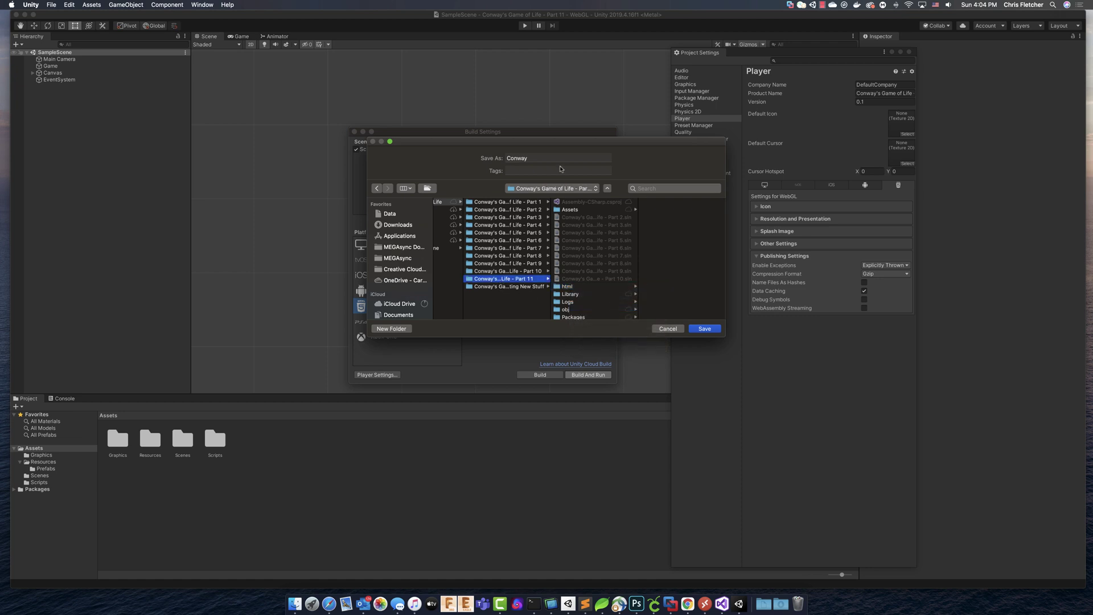
pyautogui.press('Tab')
pyautogui.write('html')
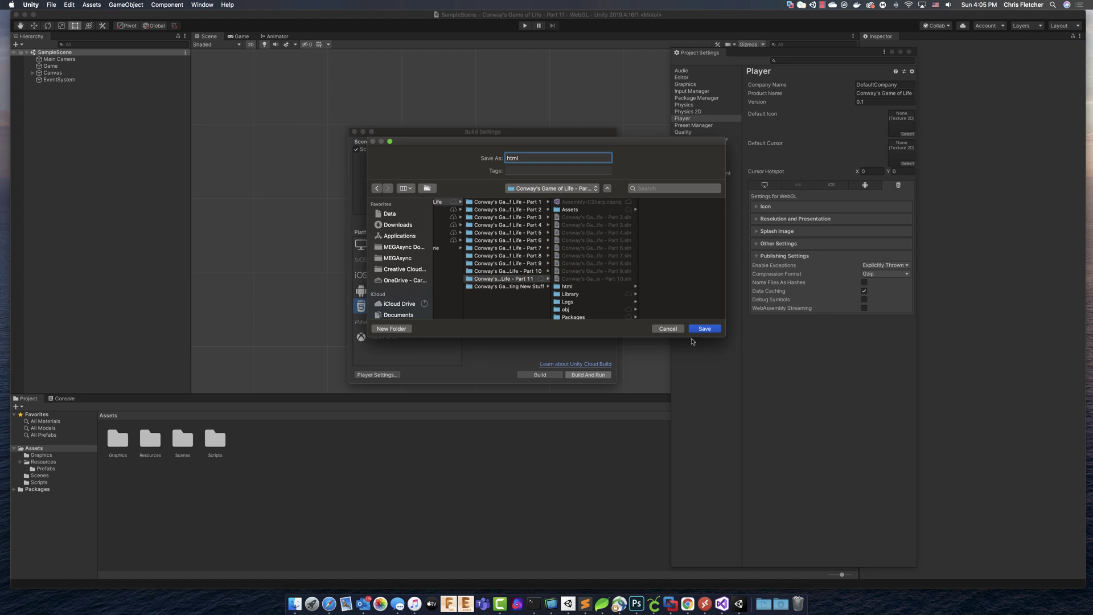
pyautogui.click(705, 329)
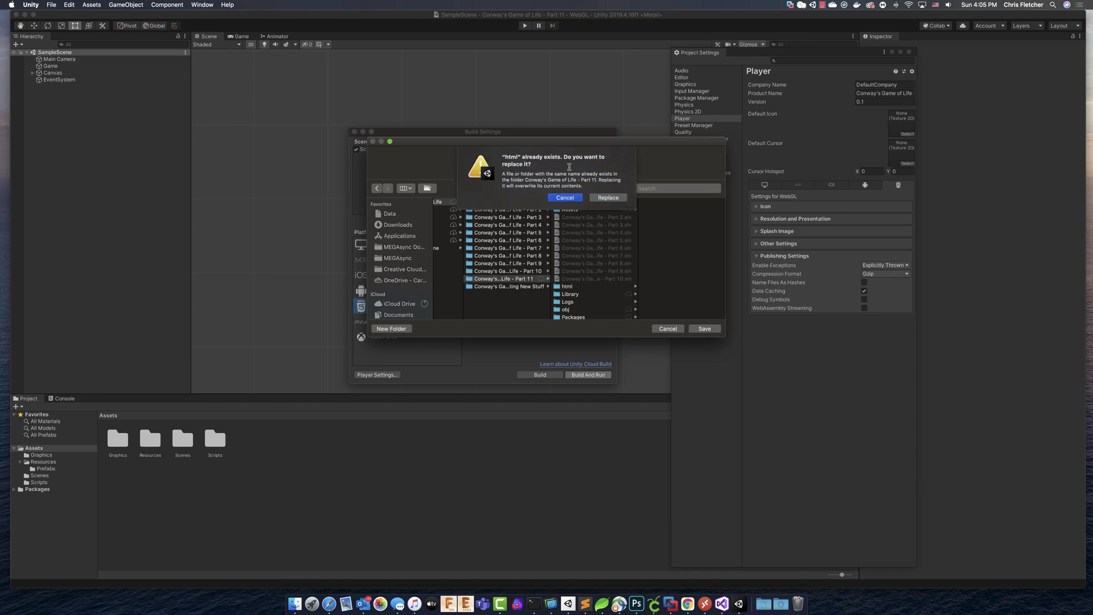
# - Dismiss the replace-html warning so the WebGL build finishes and opens in Safari
pyautogui.press('Escape')
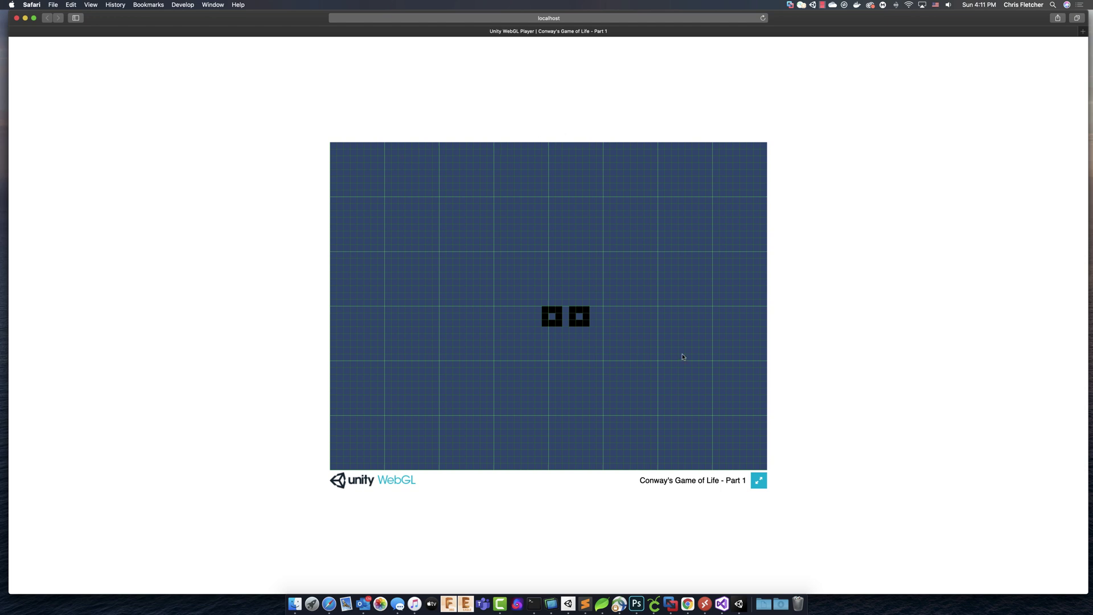
# - Check the running build's full localhost address in Safari's address bar
pyautogui.click(419, 18)
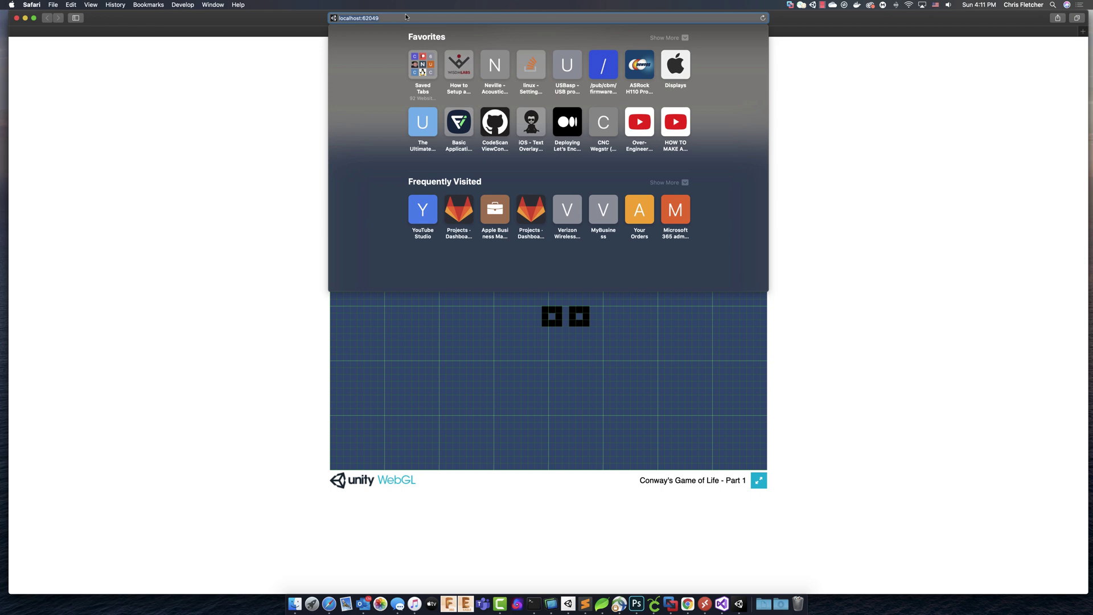
pyautogui.click(106, 258)
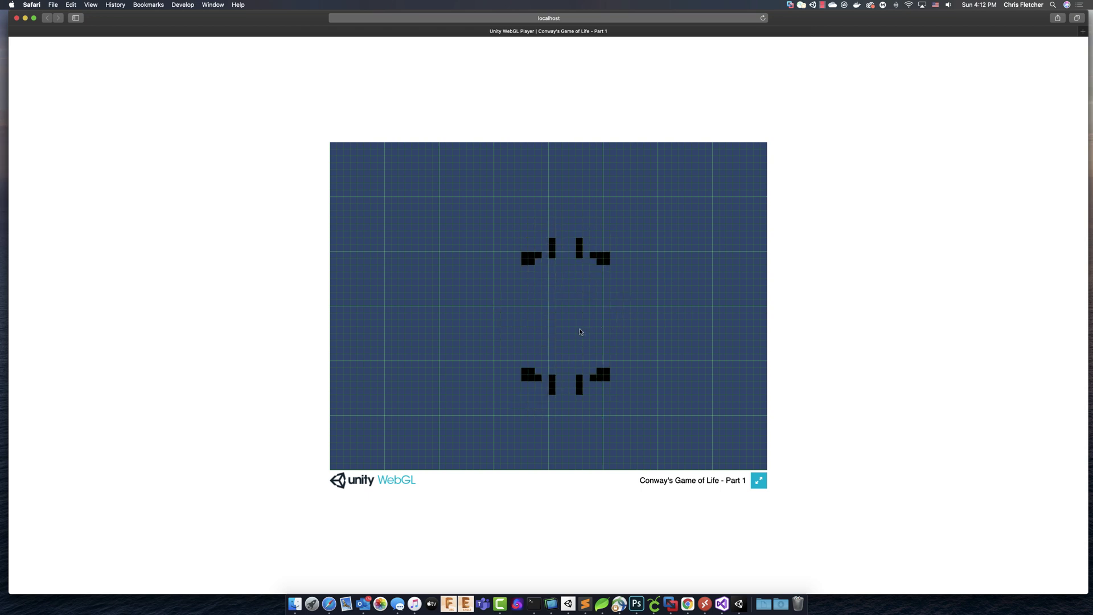
# - Check the saved patterns list, then save the current pattern as 'test'
pyautogui.press('l')
pyautogui.click(595, 301)
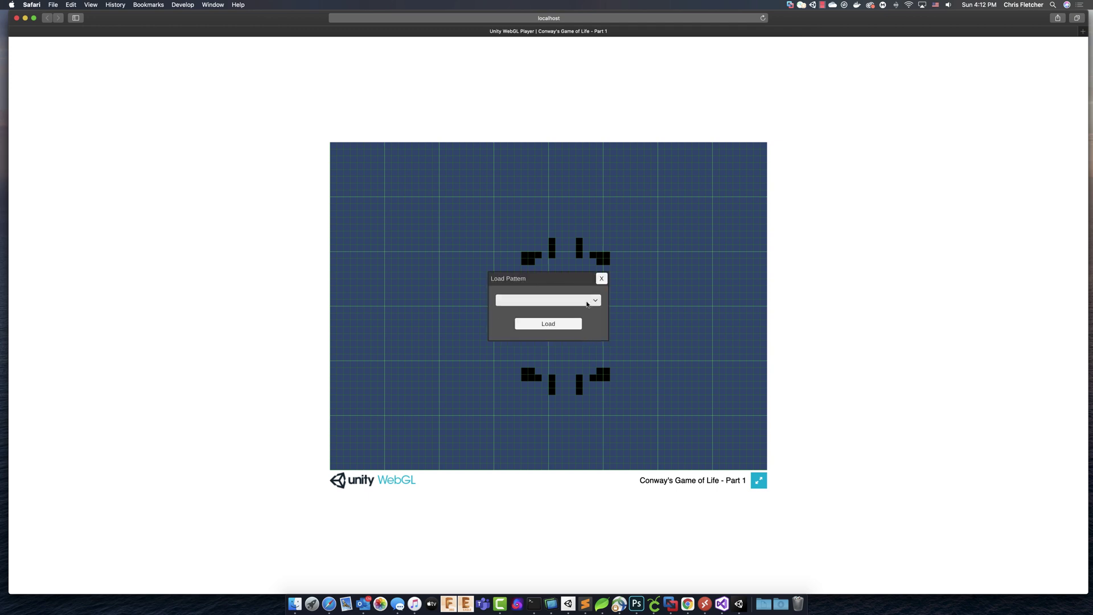
pyautogui.click(602, 278)
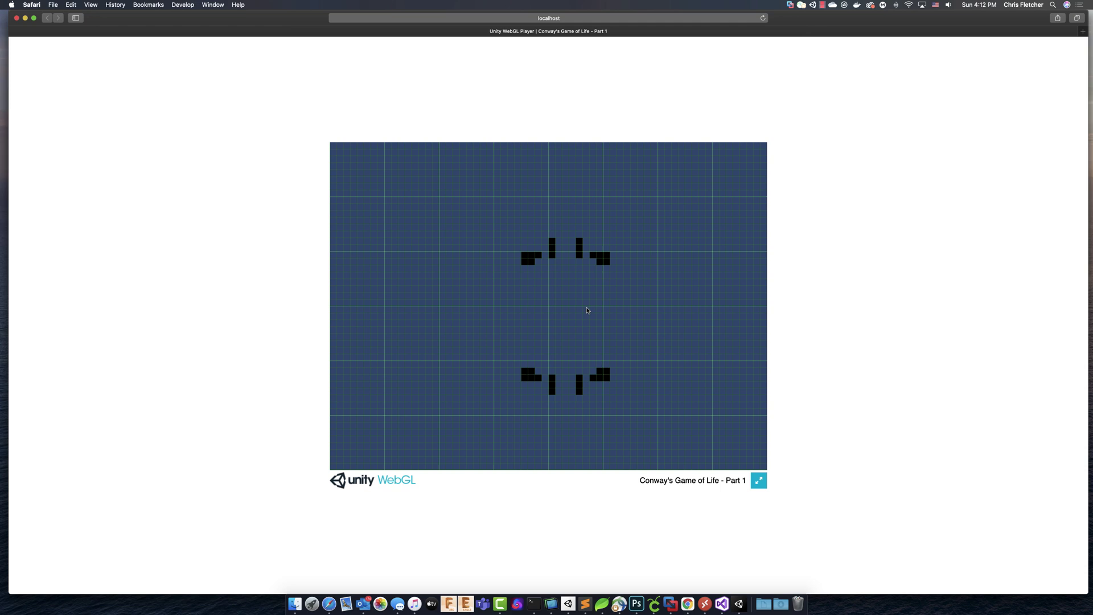
pyautogui.press('s')
pyautogui.click(533, 303)
pyautogui.write('test')
pyautogui.click(533, 324)
# - Confirm 'test' is listed, reload the page, and find the patterns list empty
pyautogui.press('l')
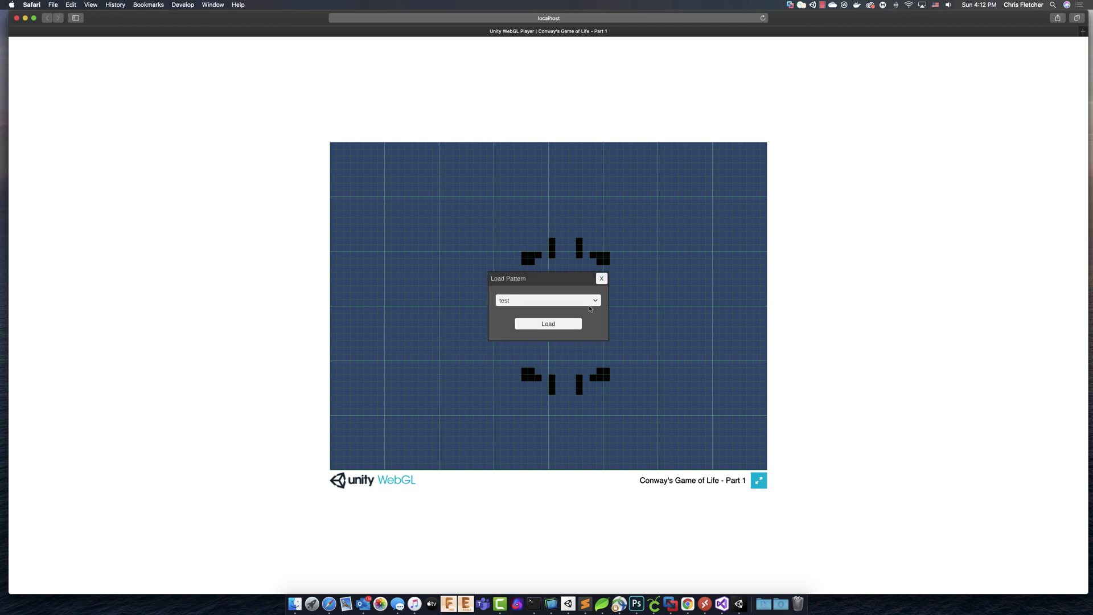
pyautogui.click(530, 301)
pyautogui.click(603, 283)
pyautogui.click(598, 278)
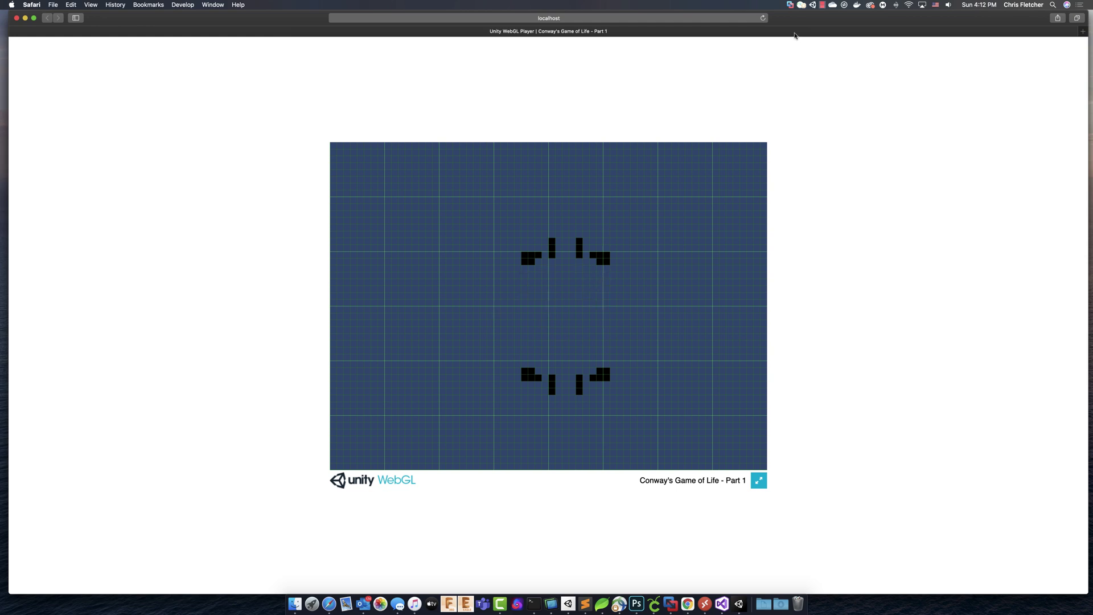
pyautogui.click(763, 17)
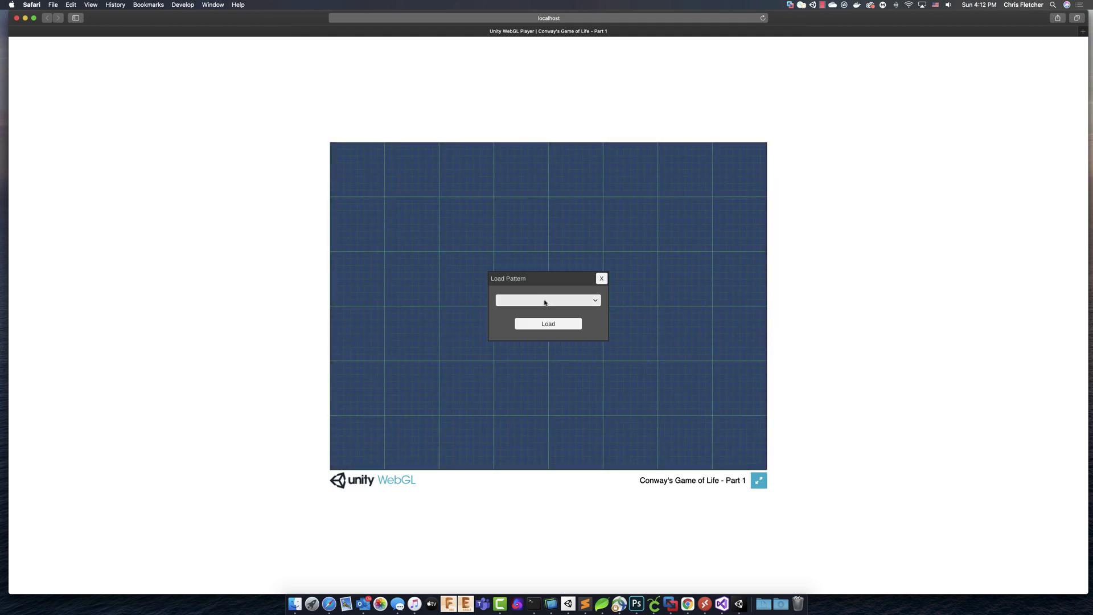
pyautogui.click(589, 305)
pyautogui.click(601, 281)
# - Close the Load Pattern dialog to reveal two hollow-square cell groups on the grid
pyautogui.click(602, 279)
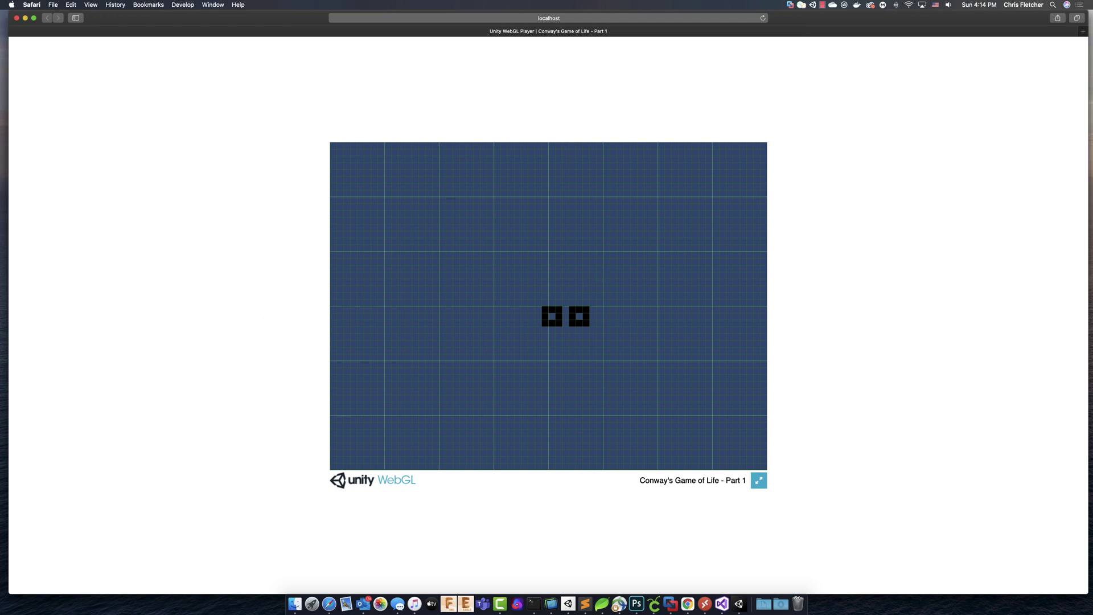
# - In Finder, expand the html build folder and its Build and TemplateData subfolders
pyautogui.press('super+Tab')
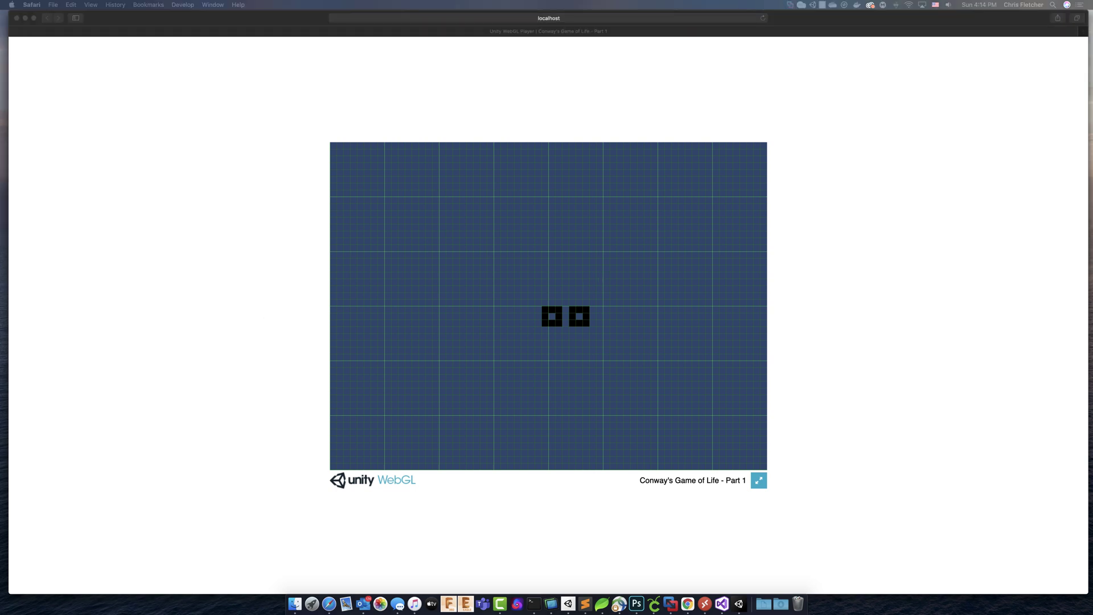
pyautogui.moveTo(179, 122); pyautogui.dragTo(497, 122)
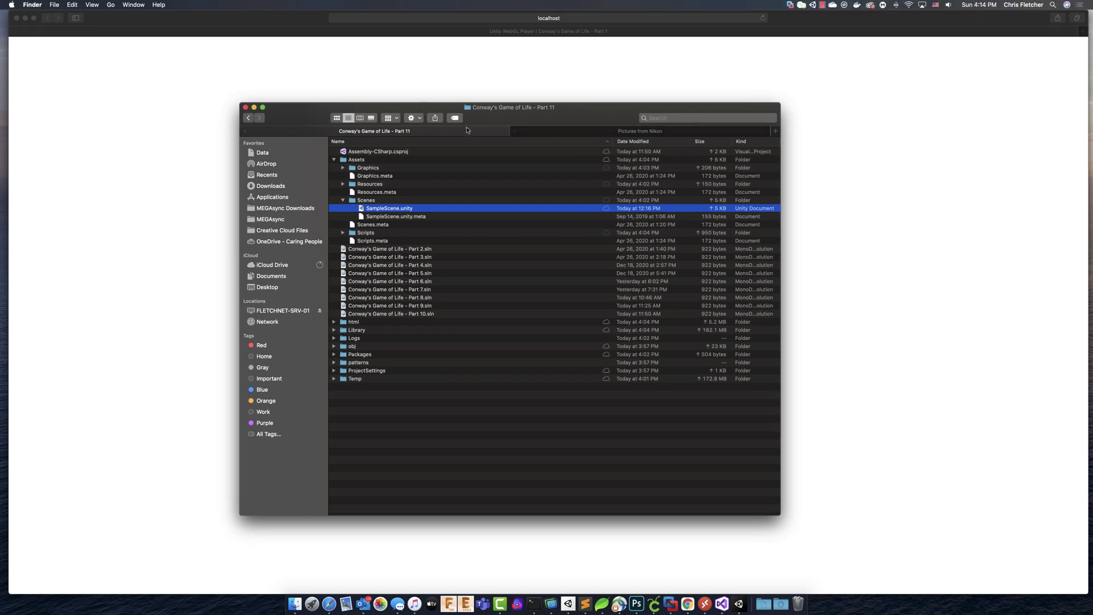
pyautogui.click(350, 322)
pyautogui.click(334, 322)
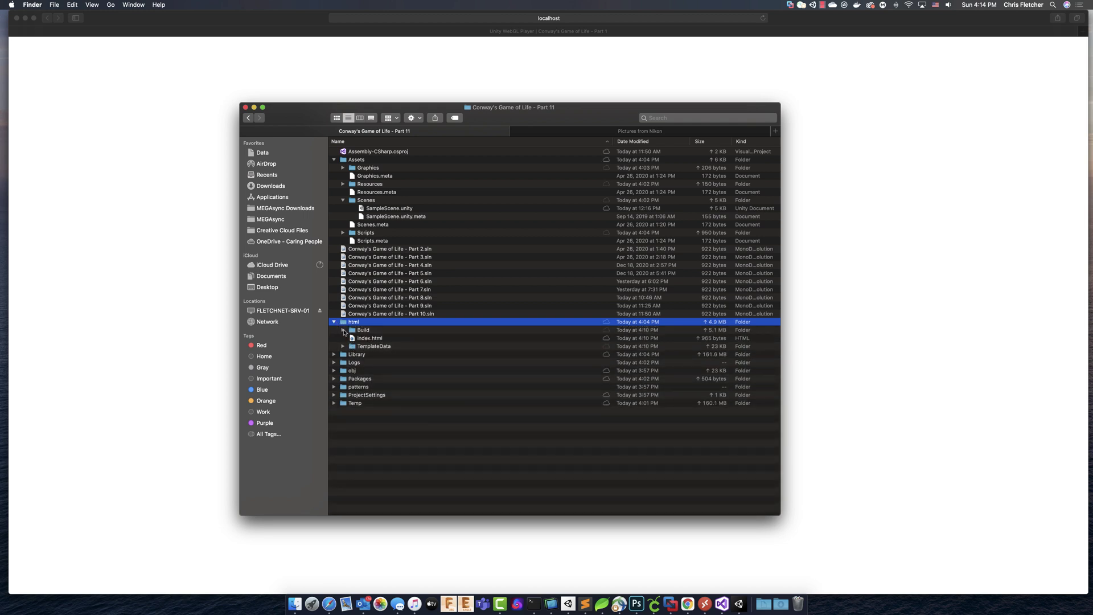
pyautogui.click(360, 340)
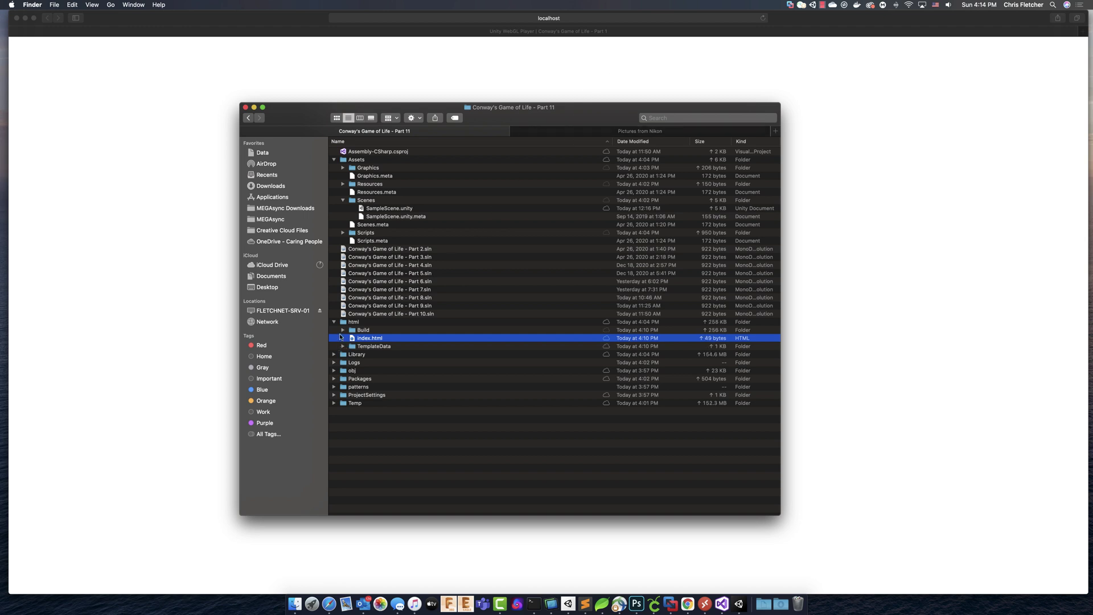
pyautogui.click(343, 330)
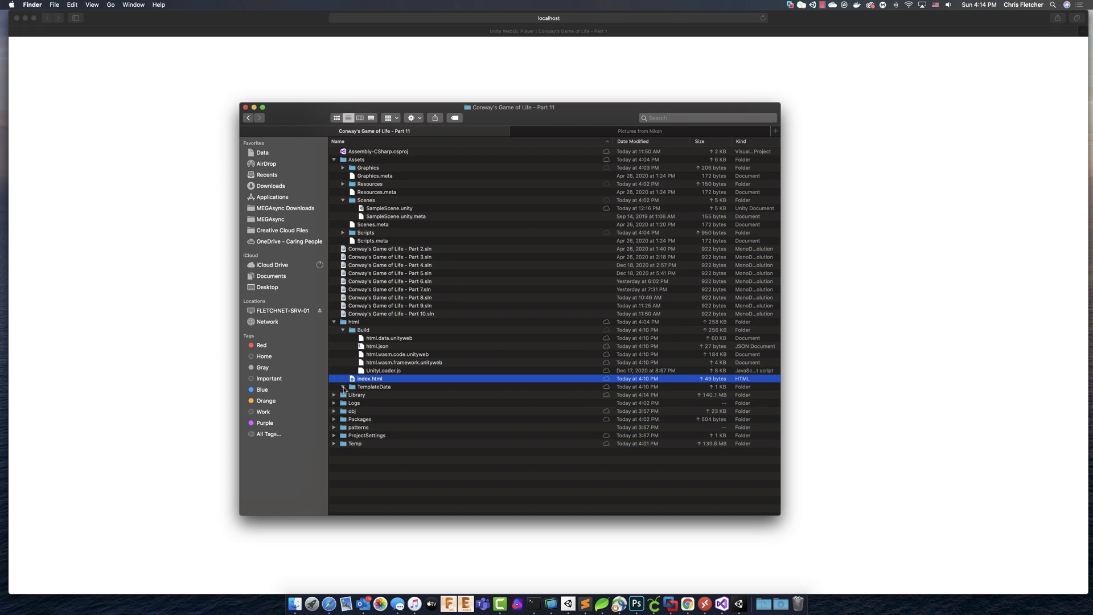
pyautogui.click(343, 387)
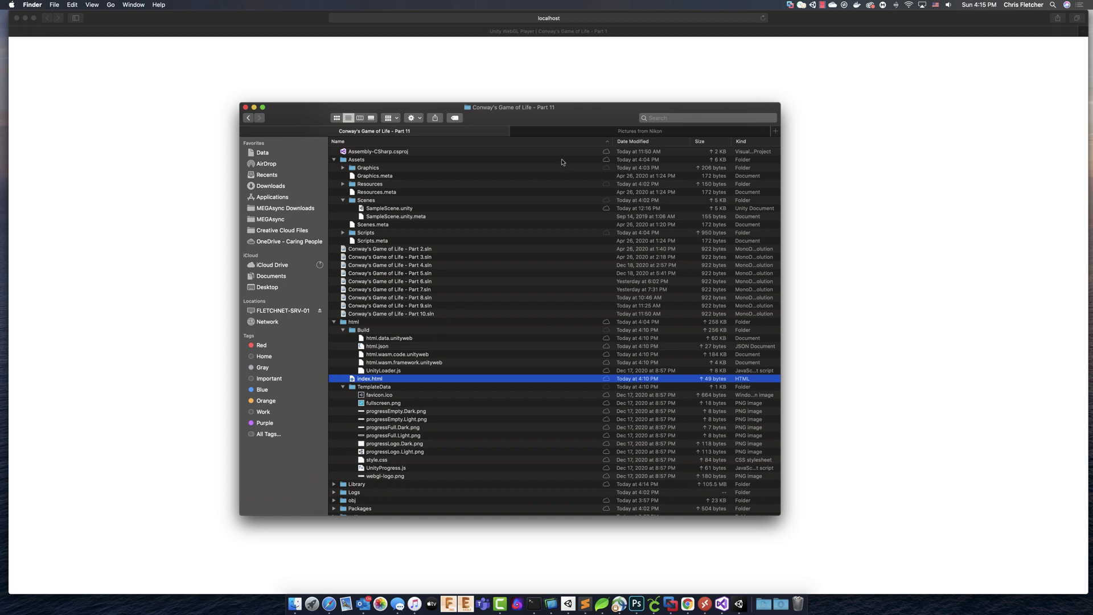
# - Open the build's index.html in Sublime Text via Open With
pyautogui.moveTo(592, 117); pyautogui.dragTo(825, 135)
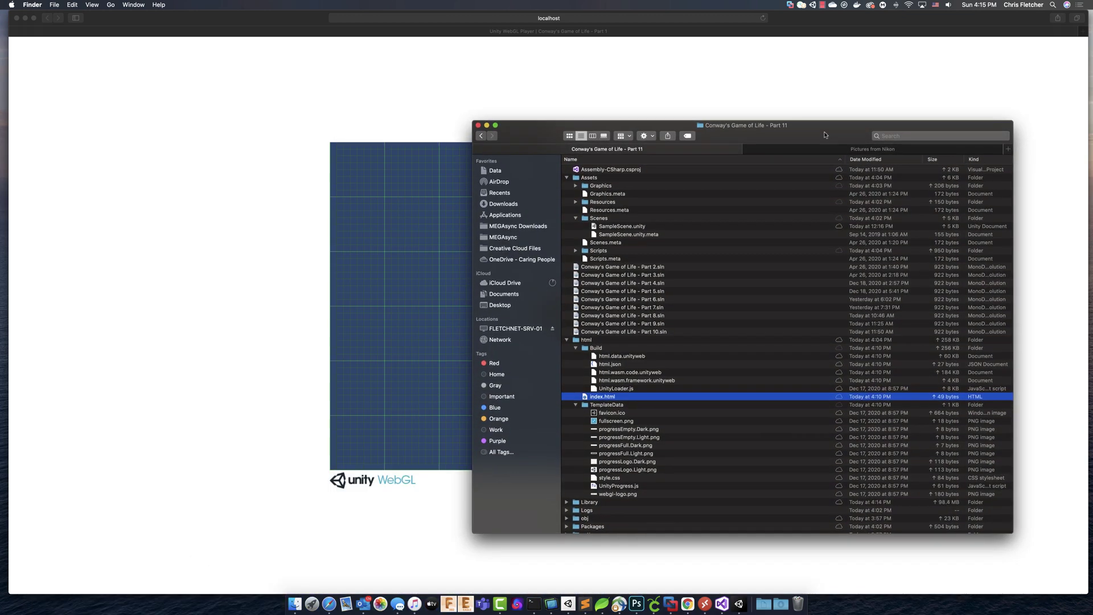
pyautogui.rightClick(596, 400)
pyautogui.moveTo(606, 414)
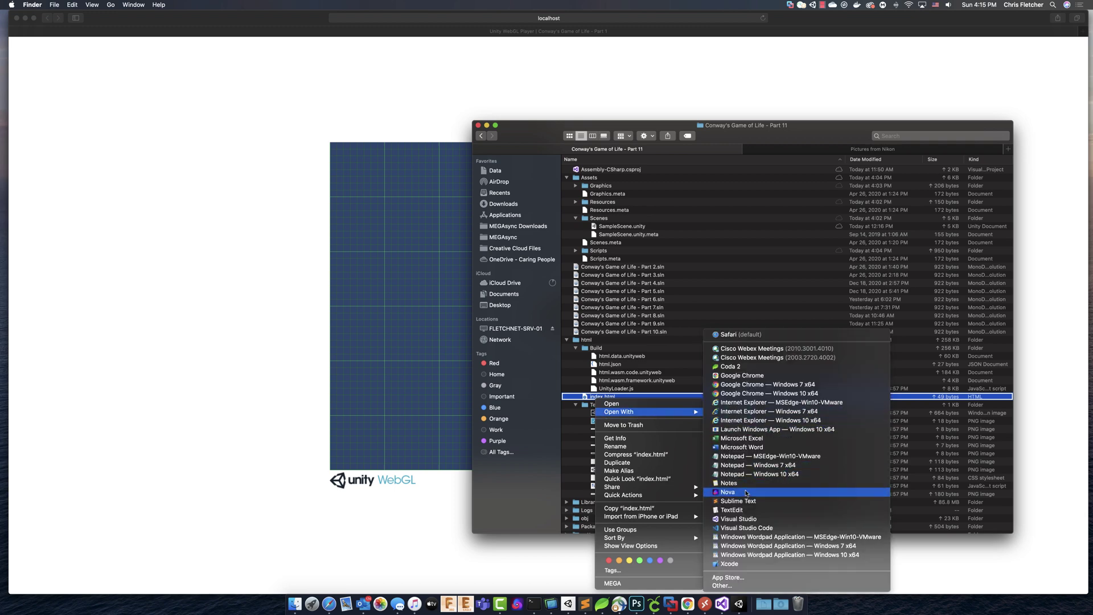
pyautogui.click(746, 493)
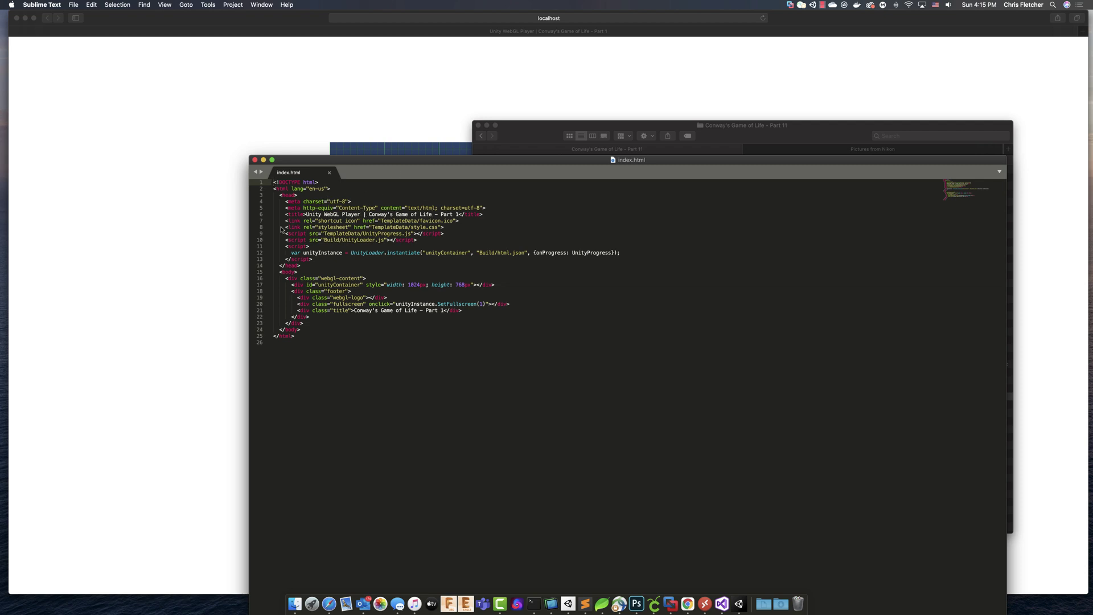
# - Bring Safari's Game of Life page at localhost back in front of Sublime Text
pyautogui.click(184, 302)
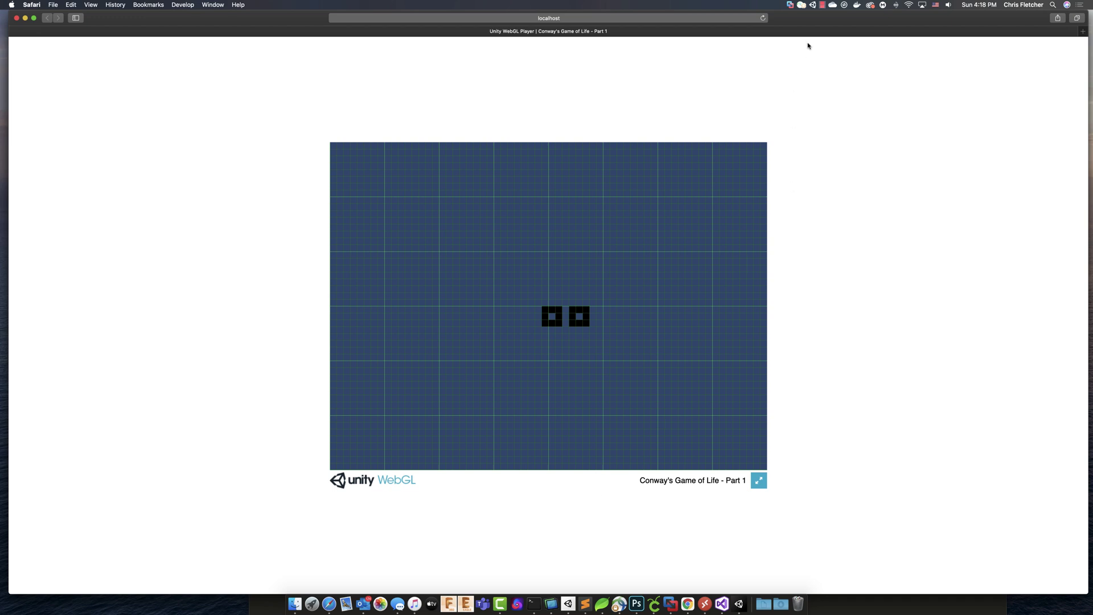
pyautogui.click(823, 5)
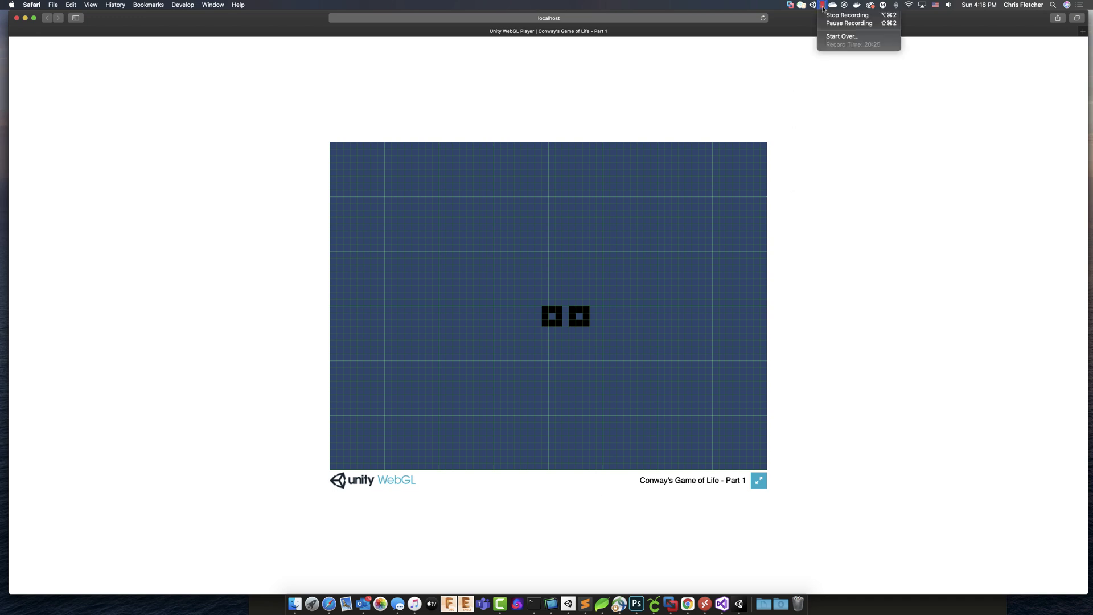
pyautogui.click(823, 7)
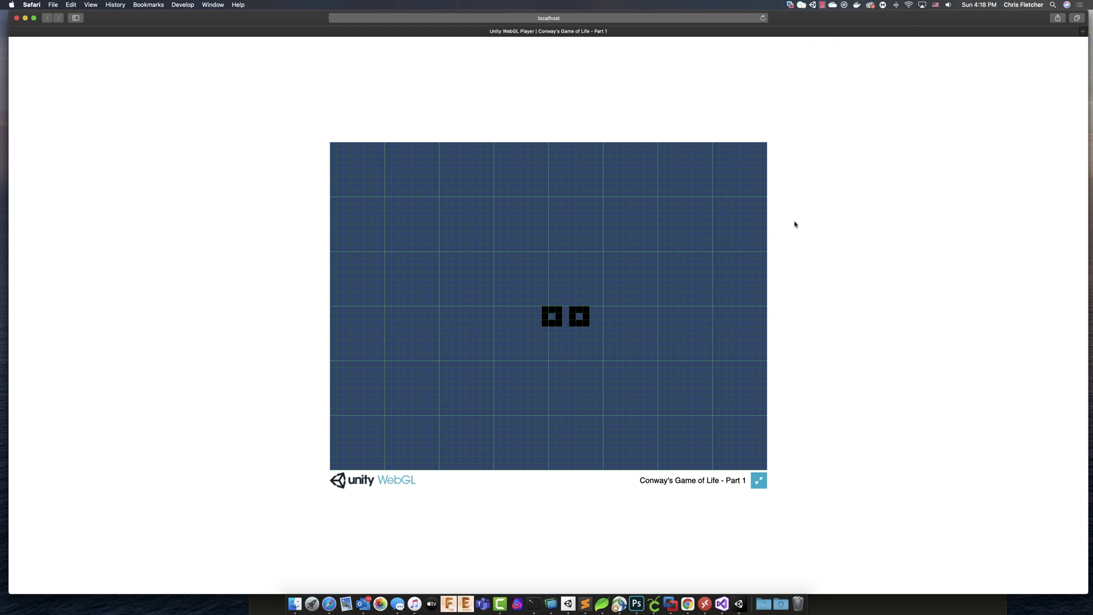